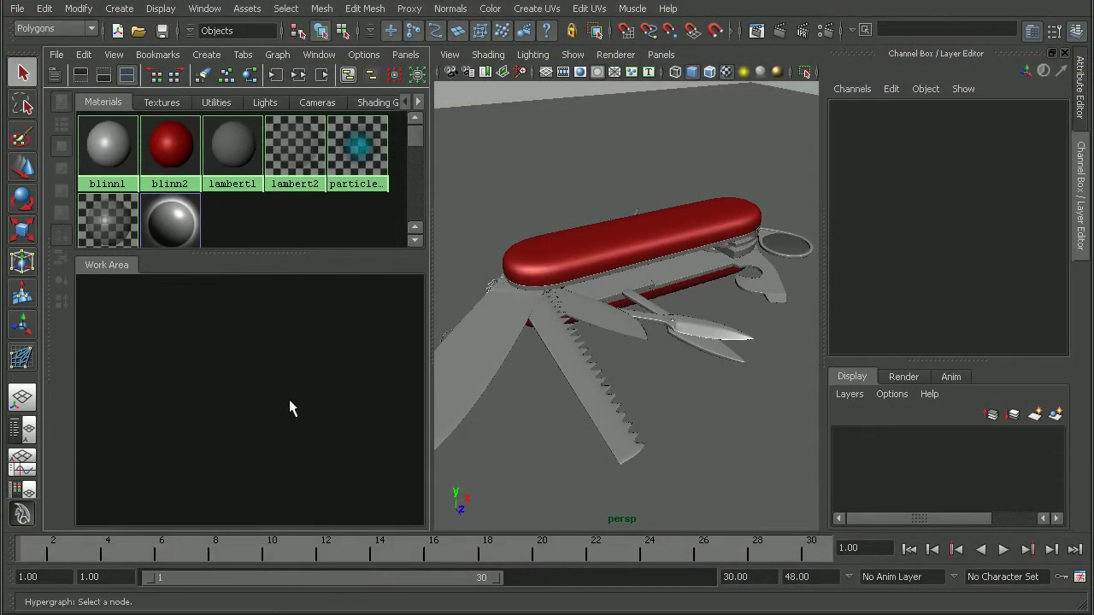
- Create an mi_car_paint_phen_x1 material from the mental ray Materials list and frame it
{"action": "left_click", "coordinate": [205, 53]}
{"action": "mouse_move", "coordinate": [261, 329]}
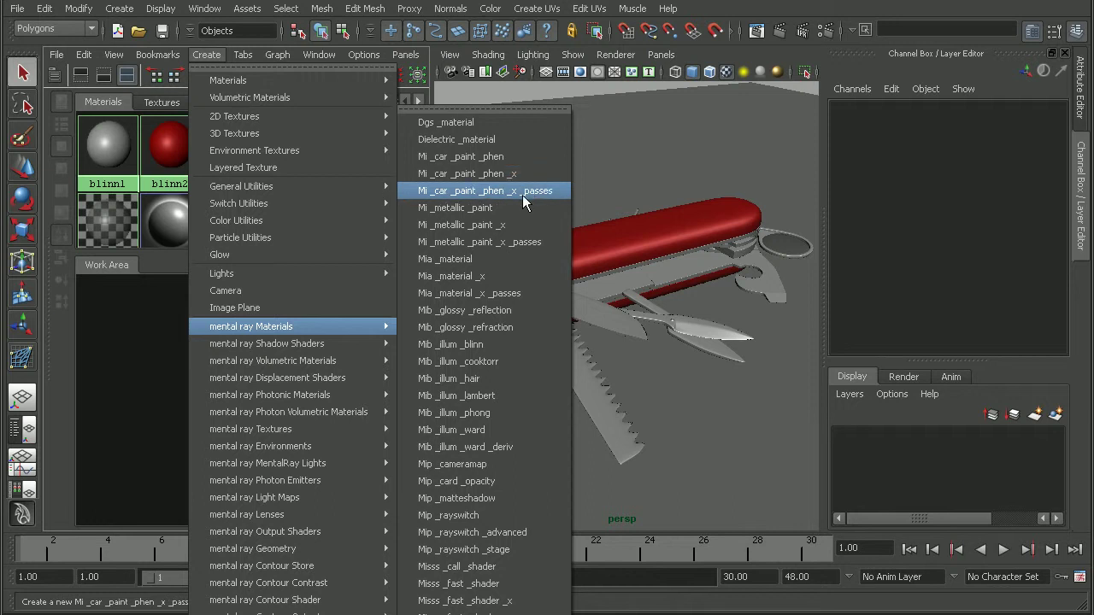
{"action": "left_click", "coordinate": [498, 175]}
{"action": "middle_click_drag", "start_coordinate": [169, 316], "coordinate": [307, 323], "text": "alt"}
{"action": "scroll", "coordinate": [354, 351], "scroll_direction": "up", "scroll_amount": 2}
{"action": "middle_click_drag", "start_coordinate": [356, 352], "coordinate": [356, 400], "text": "alt"}
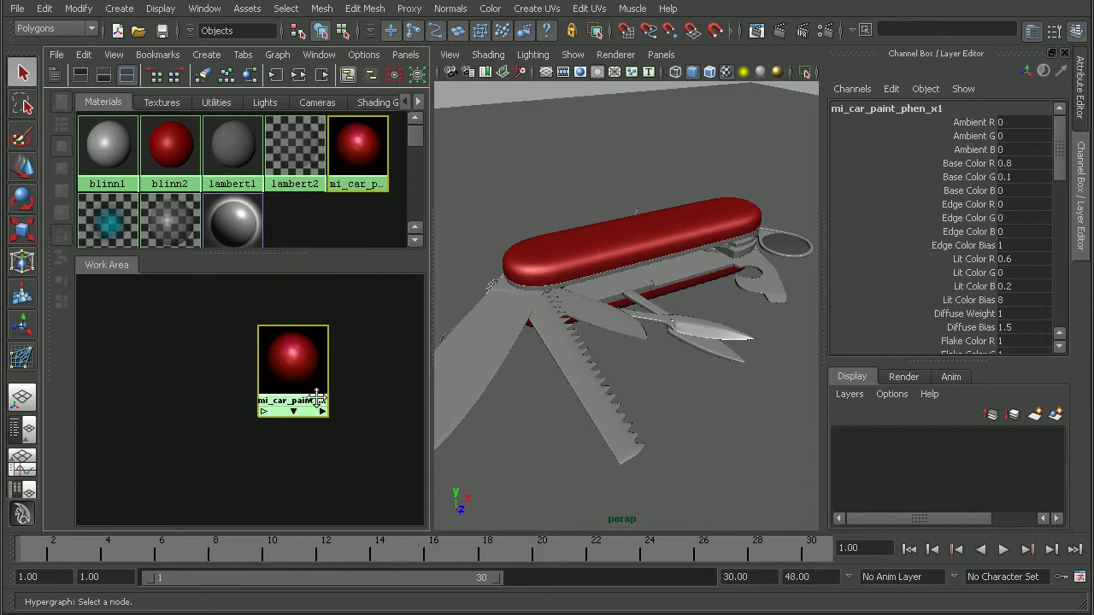
{"action": "scroll", "coordinate": [355, 400], "scroll_direction": "up", "scroll_amount": 2}
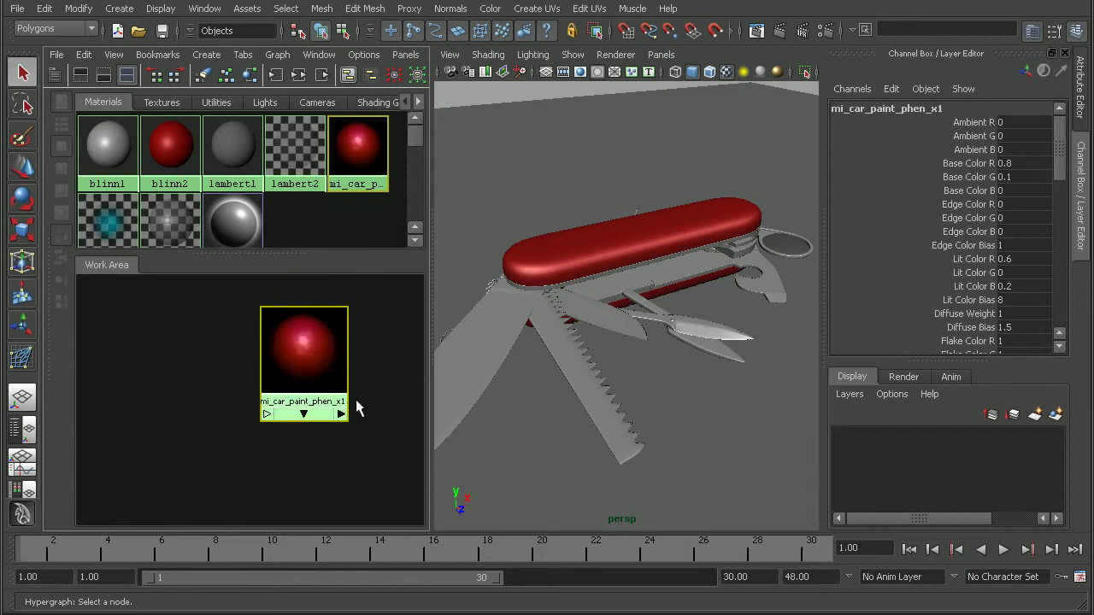
- Open mi_car_paint_phen_x1's attributes and collapse the top tabs so the work area fills the pane
{"action": "double_click", "coordinate": [316, 342]}
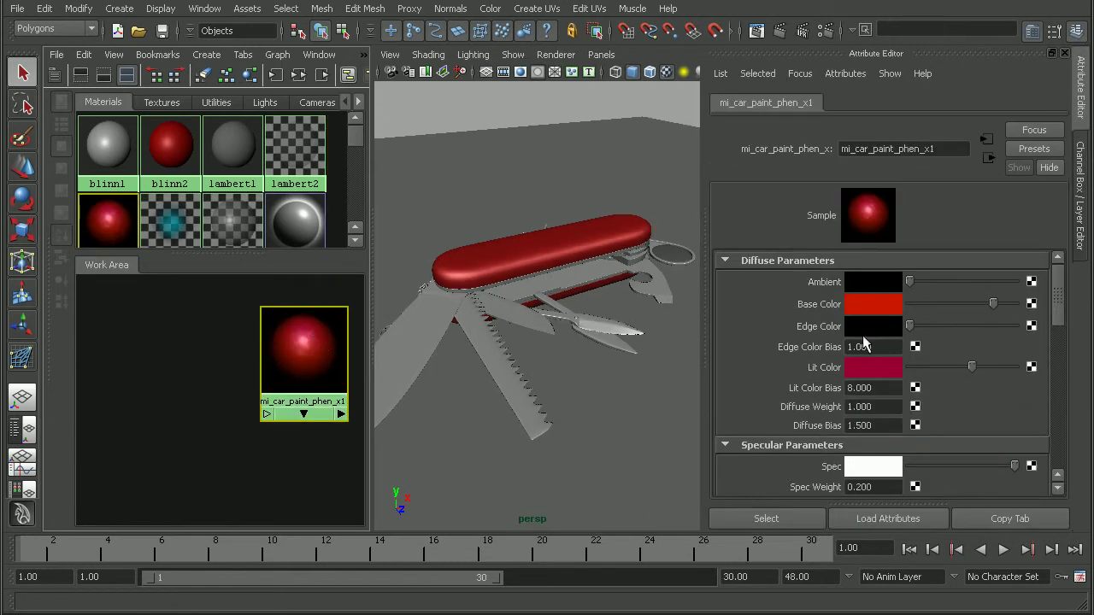
{"action": "left_click_drag", "start_coordinate": [1059, 287], "coordinate": [1065, 292]}
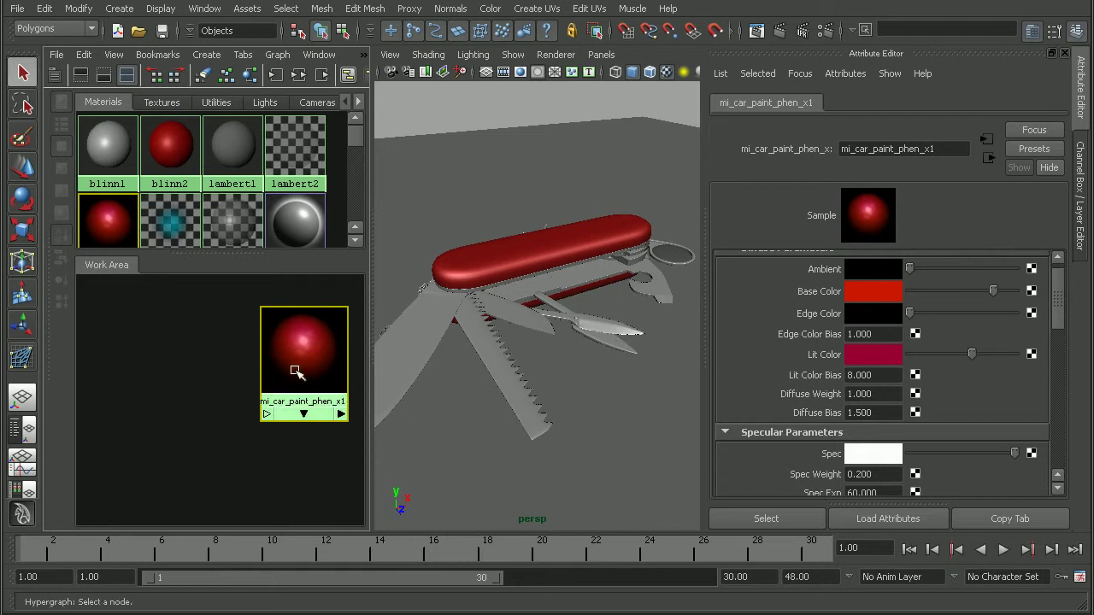
{"action": "left_click", "coordinate": [103, 77]}
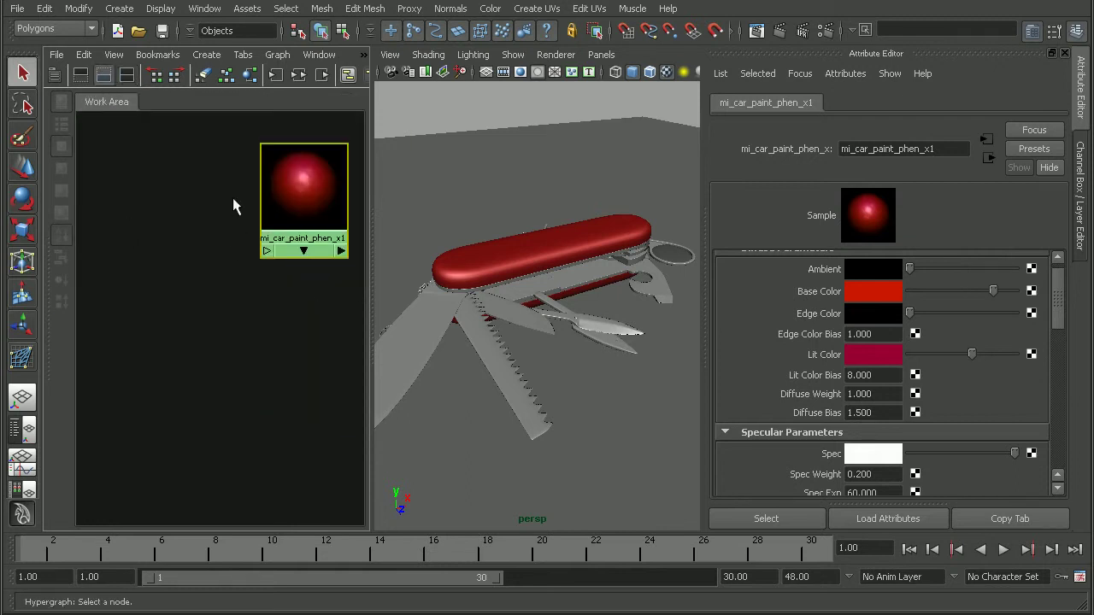
{"action": "middle_click_drag", "start_coordinate": [237, 200], "coordinate": [215, 225], "text": "alt"}
{"action": "scroll", "coordinate": [256, 227], "scroll_direction": "up", "scroll_amount": 3}
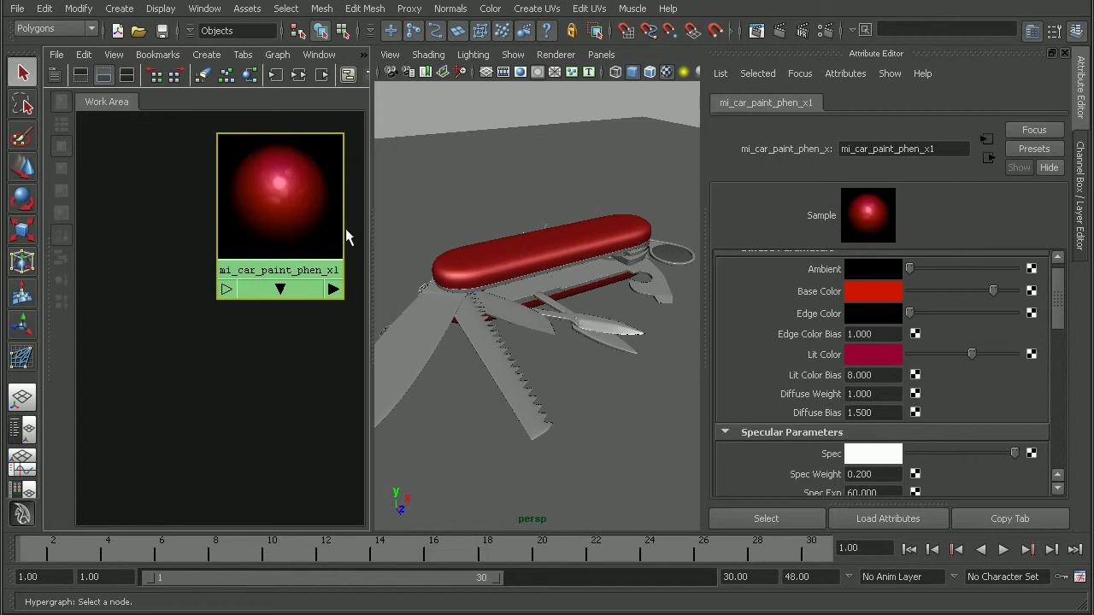
- Widen the shading editor and zoom the work area out around the car paint node
{"action": "left_click_drag", "start_coordinate": [368, 222], "coordinate": [401, 222]}
{"action": "middle_click_drag", "start_coordinate": [329, 215], "coordinate": [351, 196], "text": "alt"}
{"action": "scroll", "coordinate": [334, 224], "scroll_direction": "down", "scroll_amount": 2}
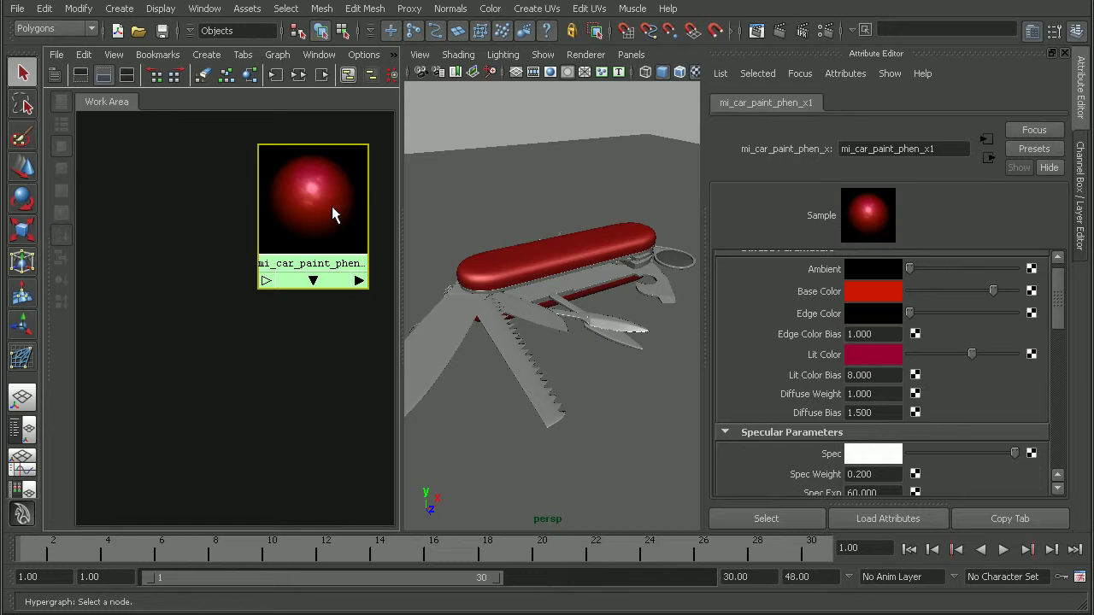
{"action": "middle_click_drag", "start_coordinate": [332, 206], "coordinate": [196, 393], "text": "alt"}
{"action": "scroll", "coordinate": [278, 320], "scroll_direction": "down", "scroll_amount": 4}
- Create a layered shader and move its node to the upper right
{"action": "left_click", "coordinate": [208, 54]}
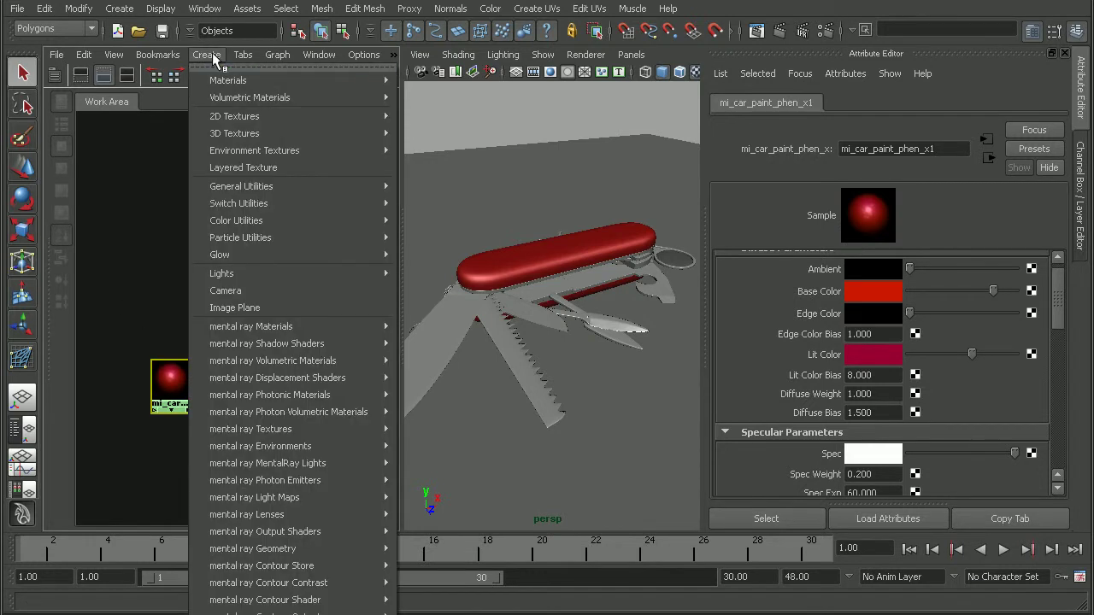
{"action": "mouse_move", "coordinate": [222, 80]}
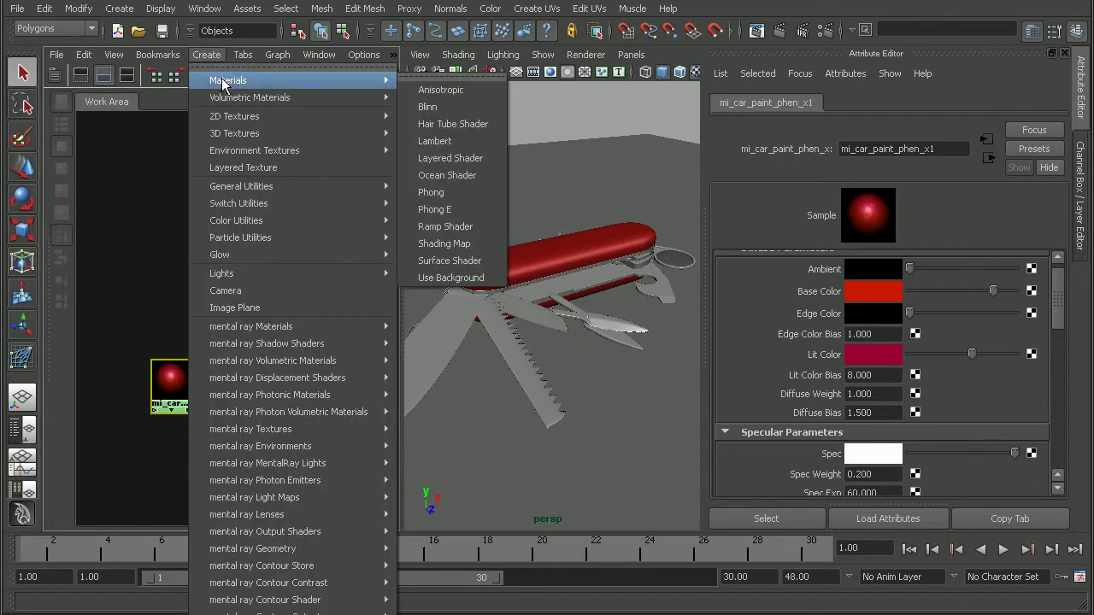
{"action": "left_click", "coordinate": [485, 159]}
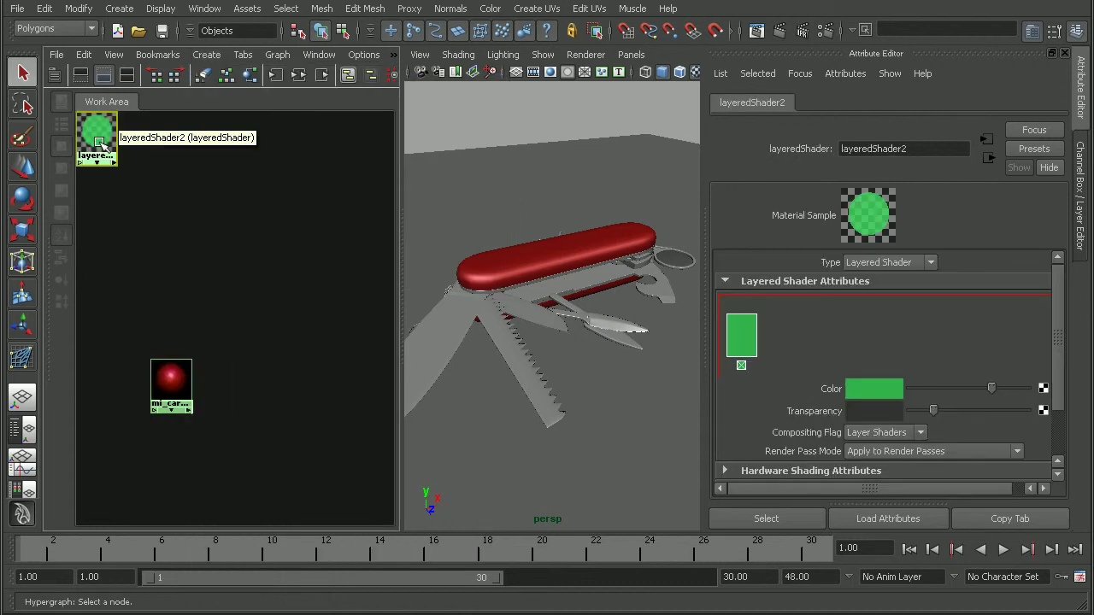
{"action": "left_click_drag", "start_coordinate": [90, 118], "coordinate": [322, 156]}
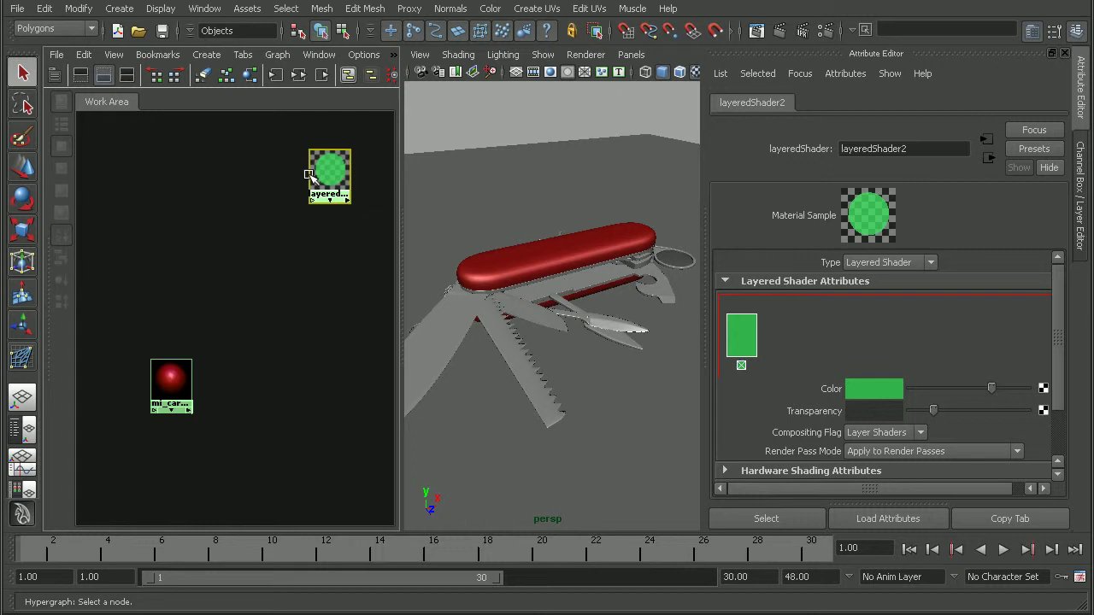
- Add three extra layers to the layered shader, then delete them, leaving one
{"action": "left_click", "coordinate": [782, 324]}
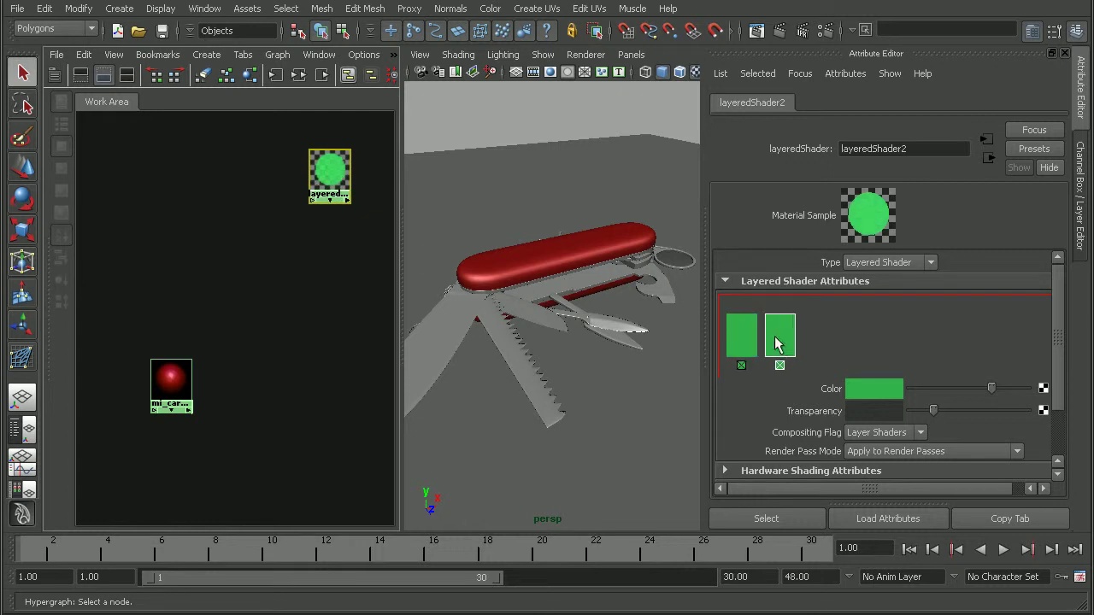
{"action": "left_click", "coordinate": [822, 335]}
{"action": "left_click", "coordinate": [860, 334]}
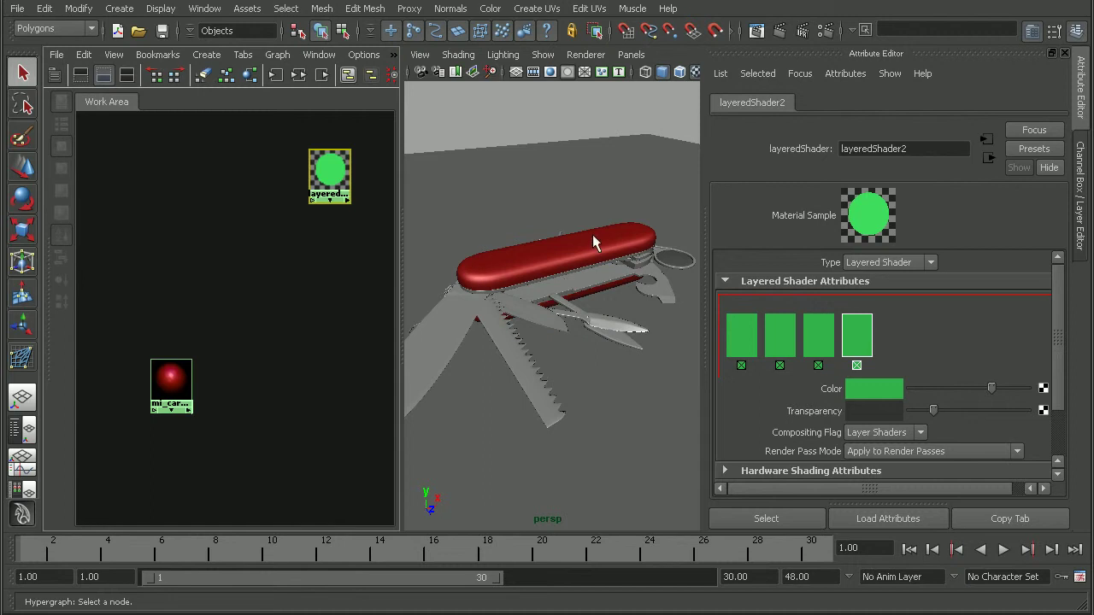
{"action": "left_click", "coordinate": [857, 365]}
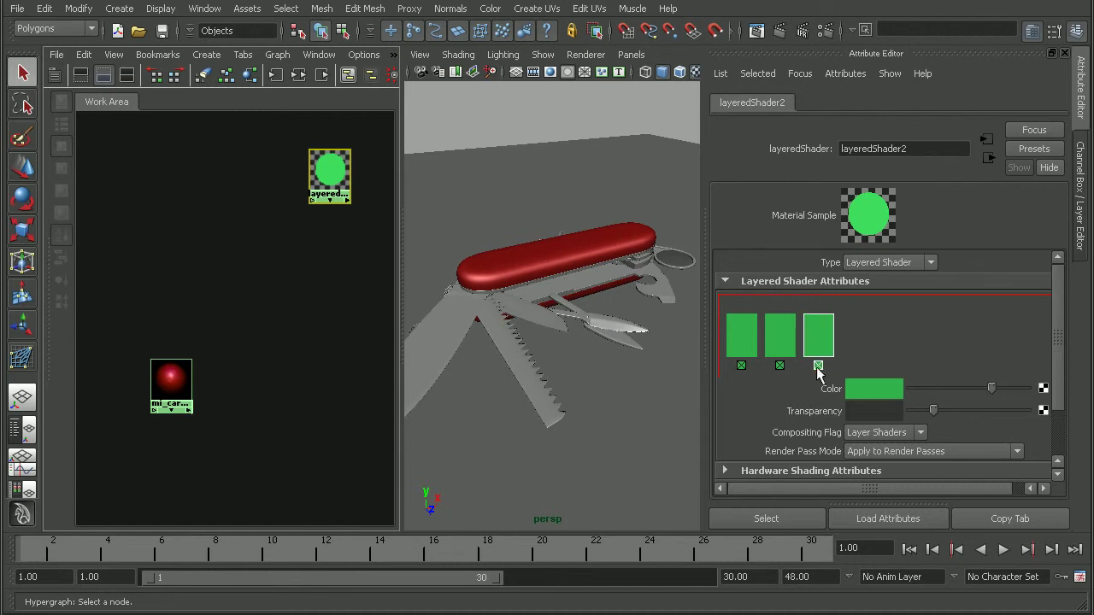
{"action": "left_click", "coordinate": [818, 365]}
{"action": "left_click", "coordinate": [779, 365]}
- Assign the layered shader to the knife_top handle, turning it green
{"action": "left_click", "coordinate": [556, 280]}
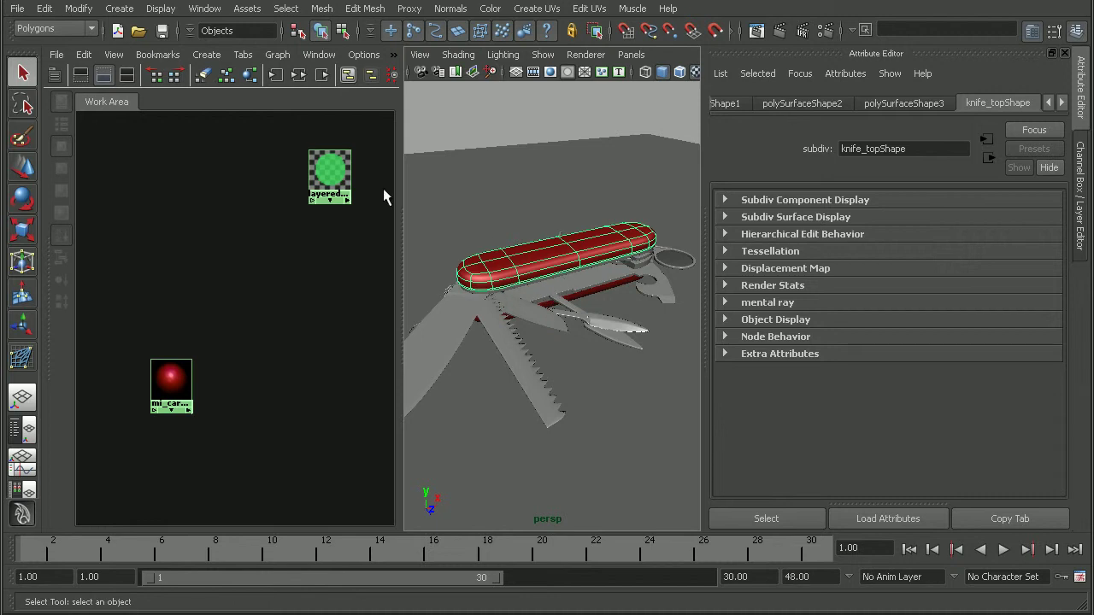
{"action": "right_click_drag", "start_coordinate": [316, 175], "coordinate": [320, 110]}
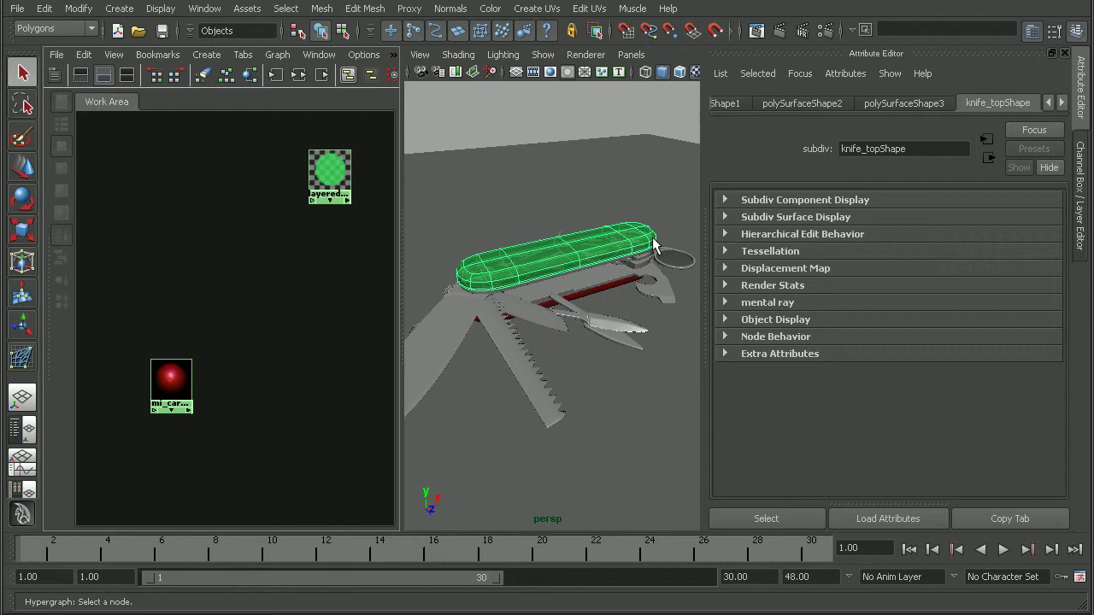
{"action": "left_click", "coordinate": [309, 267]}
{"action": "left_click", "coordinate": [335, 182]}
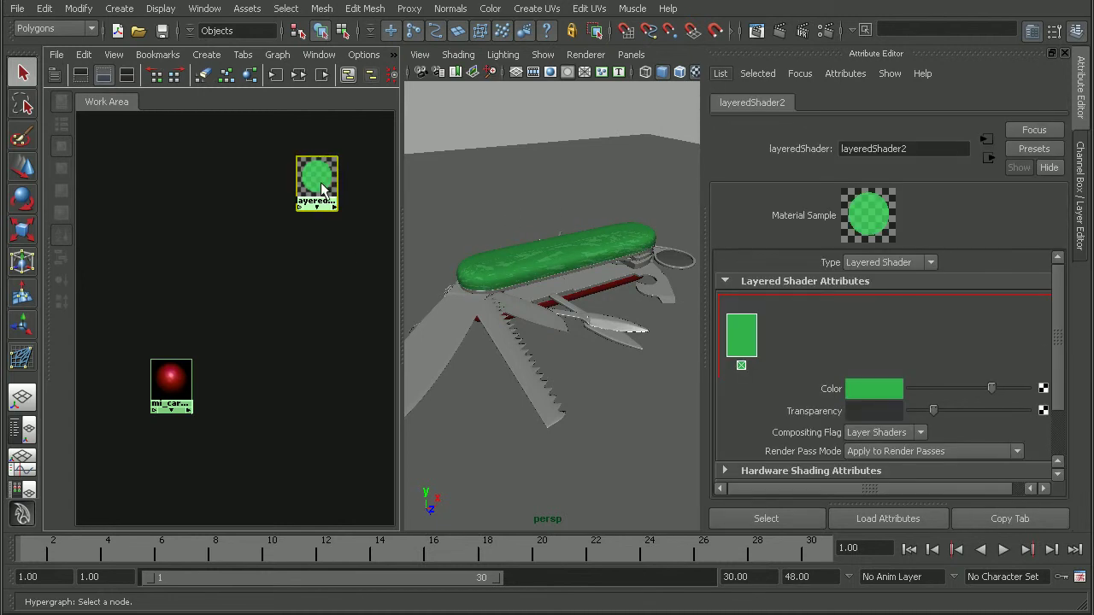
{"action": "middle_click_drag", "start_coordinate": [329, 189], "coordinate": [323, 224], "text": "alt"}
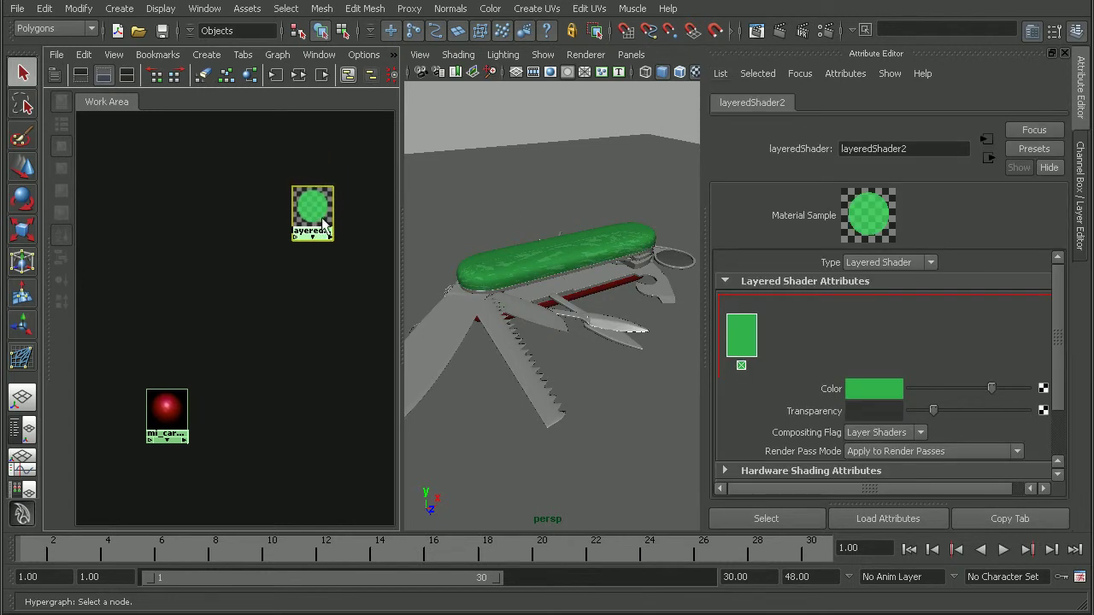
{"action": "left_click", "coordinate": [313, 276]}
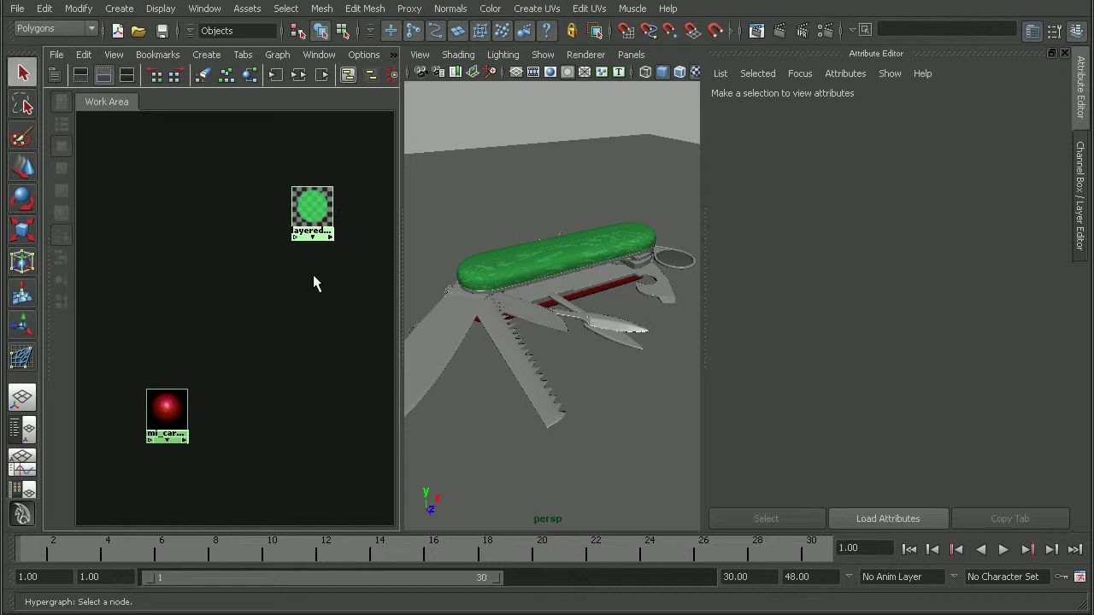
- Create surfaceShader1 and position it next to the layered shader node
{"action": "left_click", "coordinate": [208, 55]}
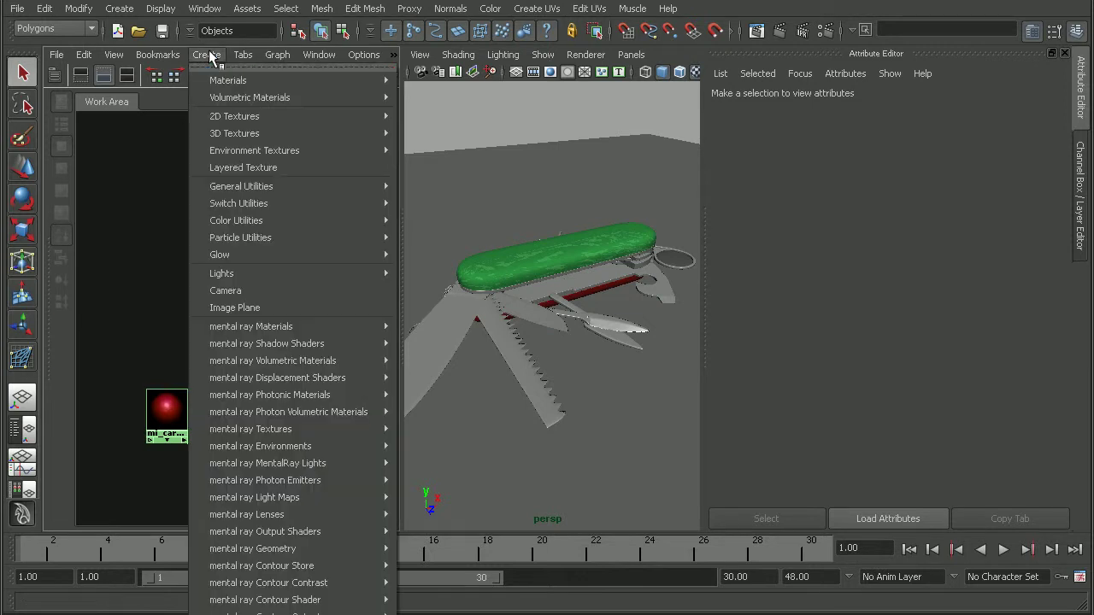
{"action": "mouse_move", "coordinate": [225, 79]}
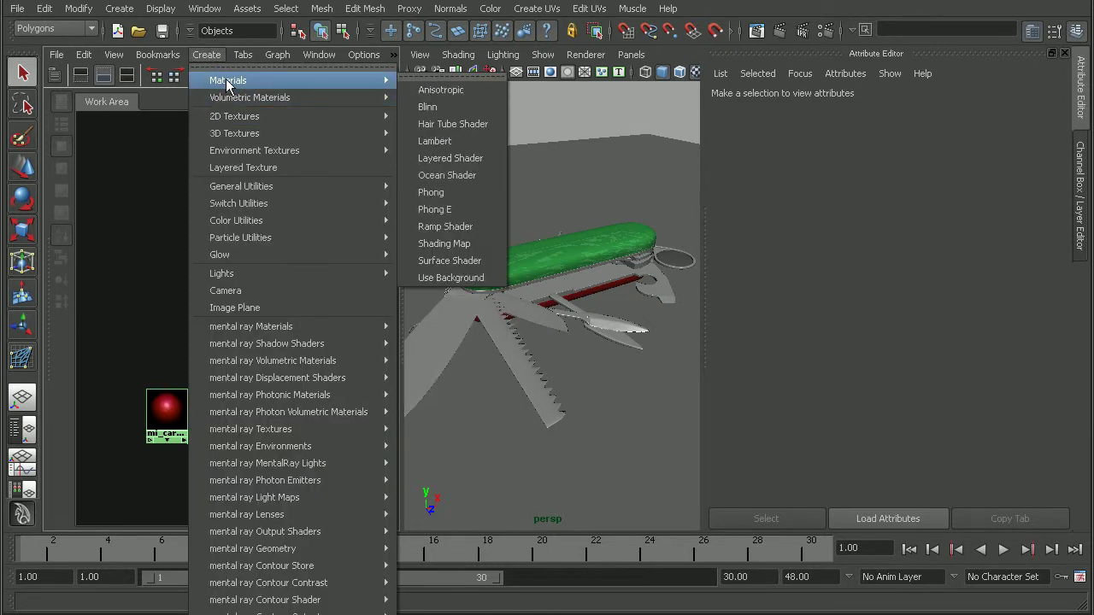
{"action": "left_click", "coordinate": [450, 262]}
{"action": "left_click_drag", "start_coordinate": [90, 209], "coordinate": [213, 141]}
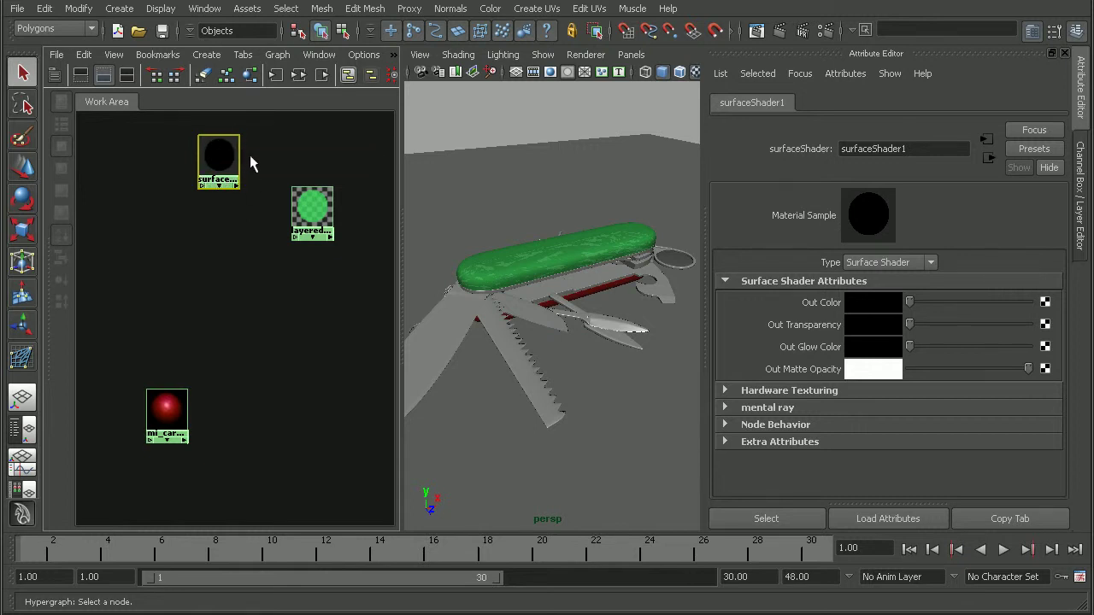
{"action": "left_click_drag", "start_coordinate": [219, 163], "coordinate": [227, 162]}
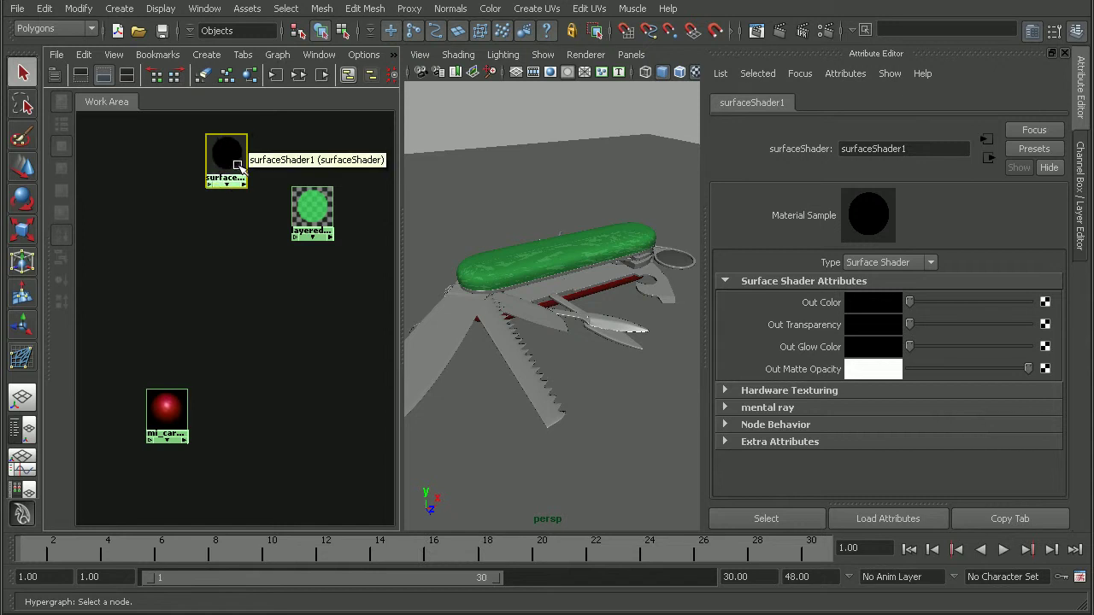
{"action": "middle_click_drag", "start_coordinate": [230, 166], "coordinate": [238, 164]}
- Create a PSD File 2D texture with place2dTexture1 and move both near surfaceShader1
{"action": "left_click", "coordinate": [203, 55]}
{"action": "mouse_move", "coordinate": [209, 116]}
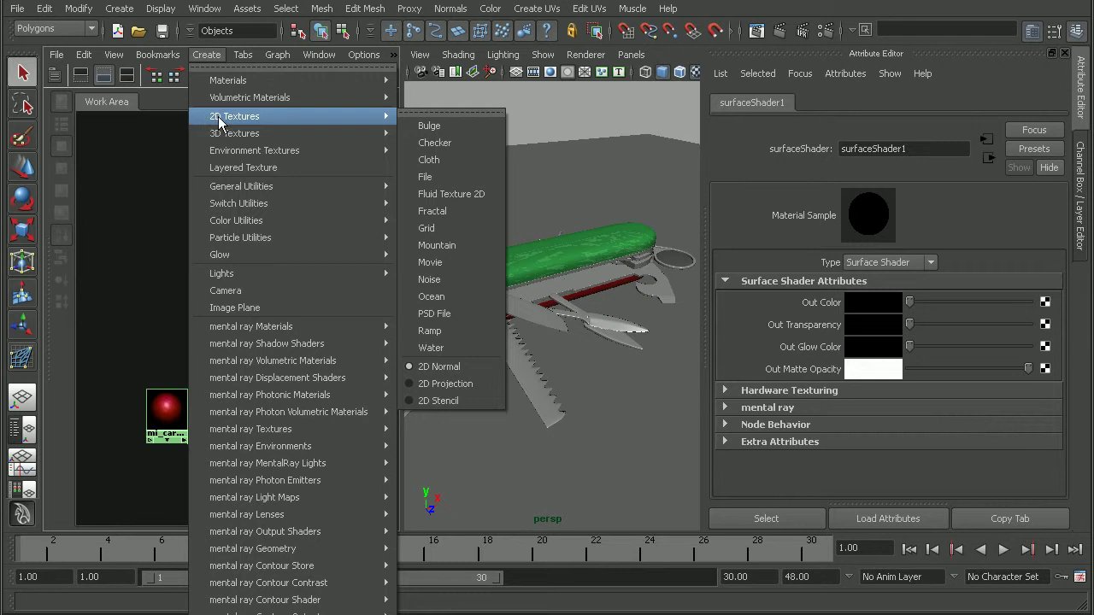
{"action": "left_click", "coordinate": [452, 314]}
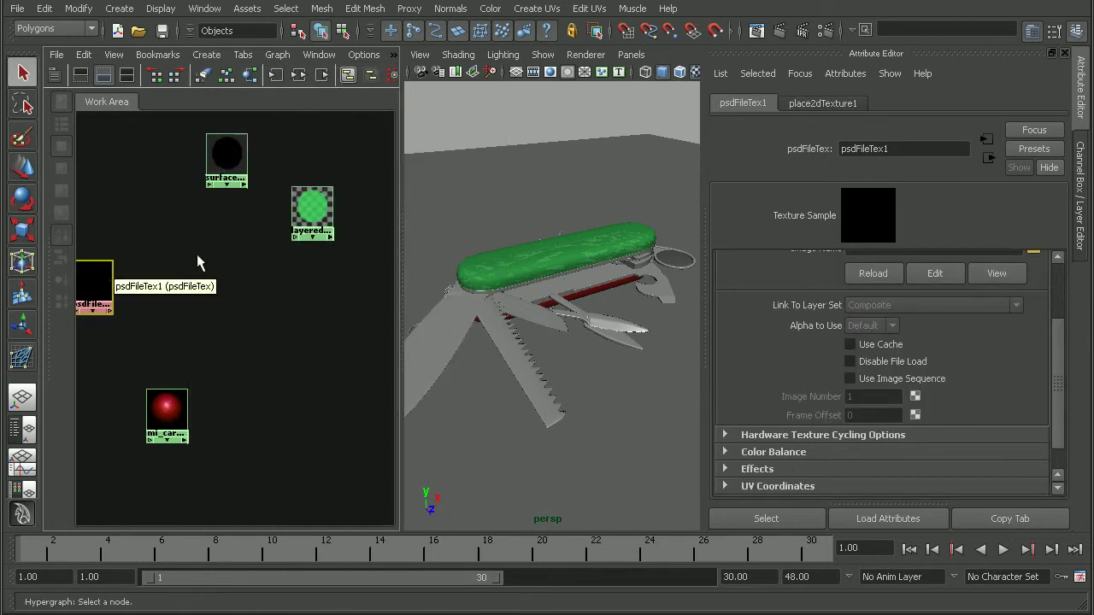
{"action": "middle_click_drag", "start_coordinate": [200, 273], "coordinate": [294, 259], "text": "alt"}
{"action": "left_click", "coordinate": [128, 287]}
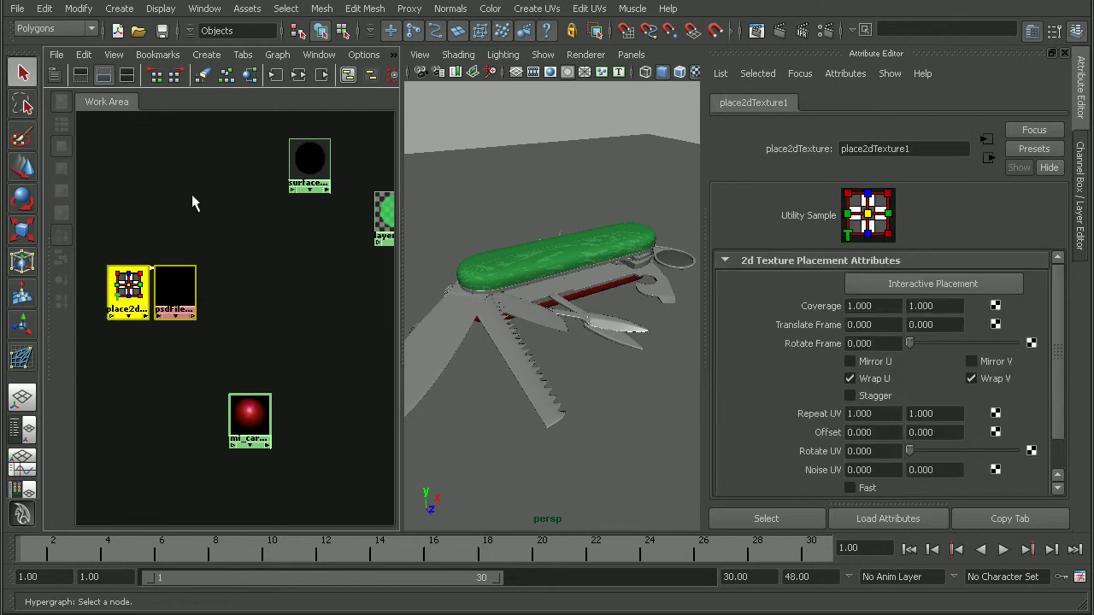
{"action": "left_click_drag", "start_coordinate": [203, 162], "coordinate": [102, 325]}
{"action": "left_click_drag", "start_coordinate": [189, 302], "coordinate": [217, 163]}
- Revisit the Create menu's texture list, then select psdFileTex1 to edit it
{"action": "left_click", "coordinate": [207, 55]}
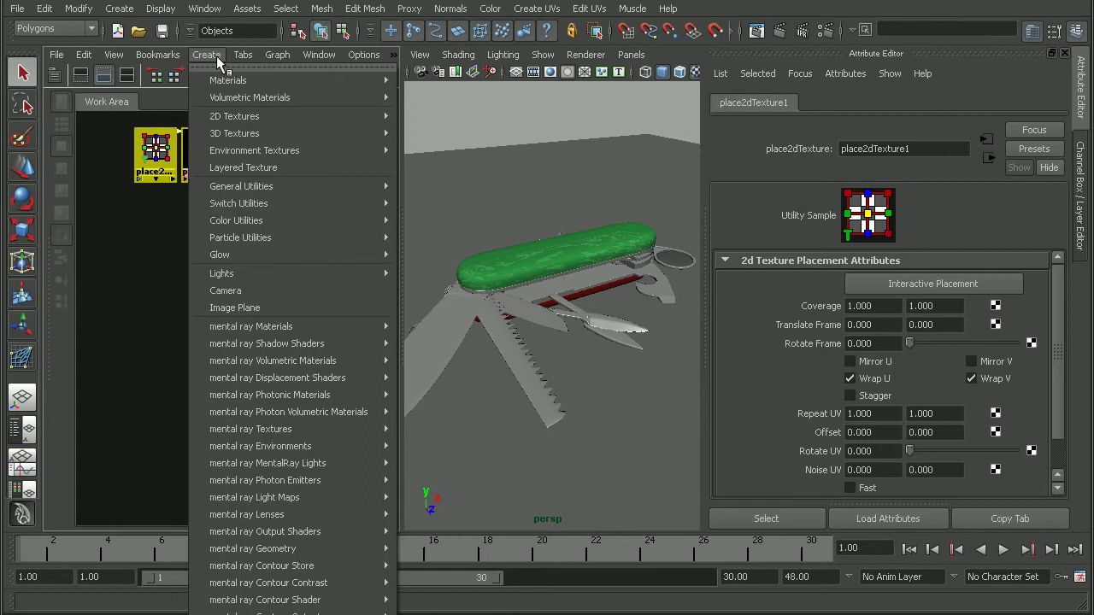
{"action": "mouse_move", "coordinate": [249, 119]}
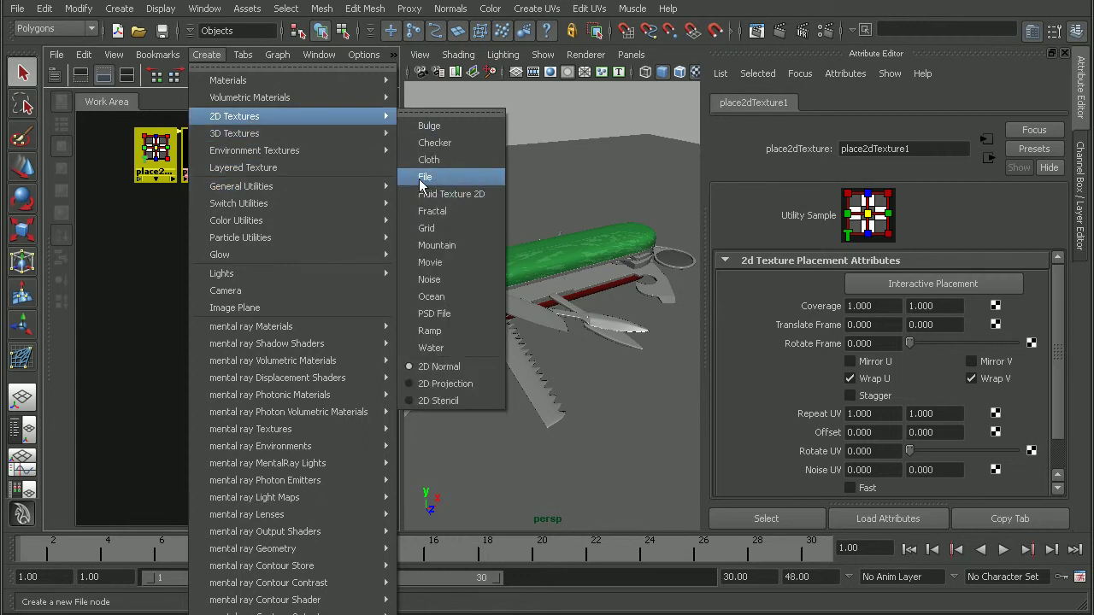
{"action": "left_click", "coordinate": [434, 314]}
{"action": "left_click", "coordinate": [112, 230]}
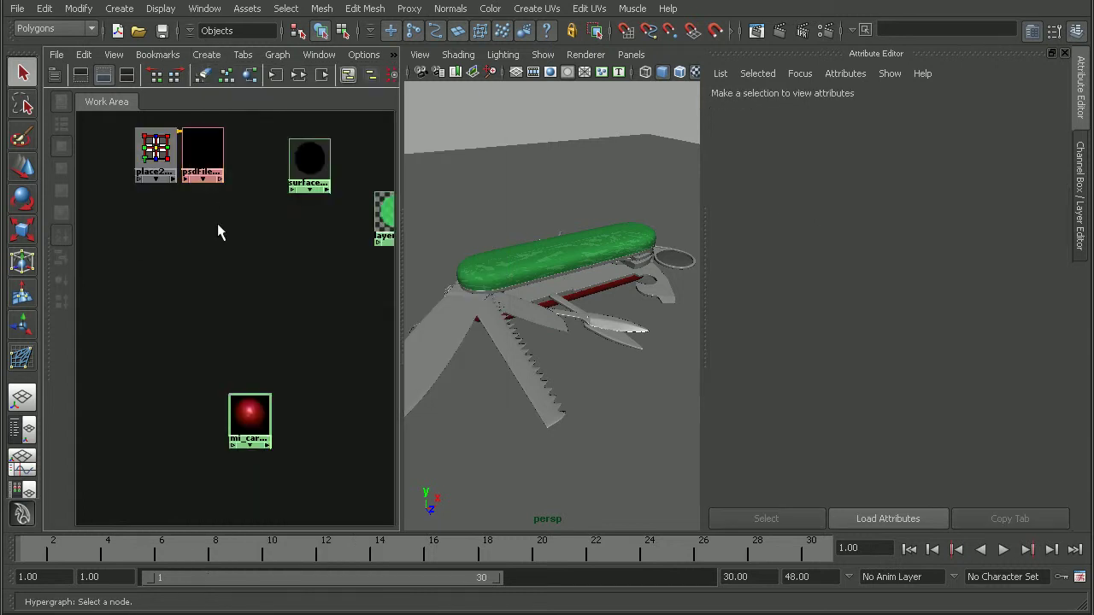
{"action": "left_click_drag", "start_coordinate": [175, 202], "coordinate": [203, 199]}
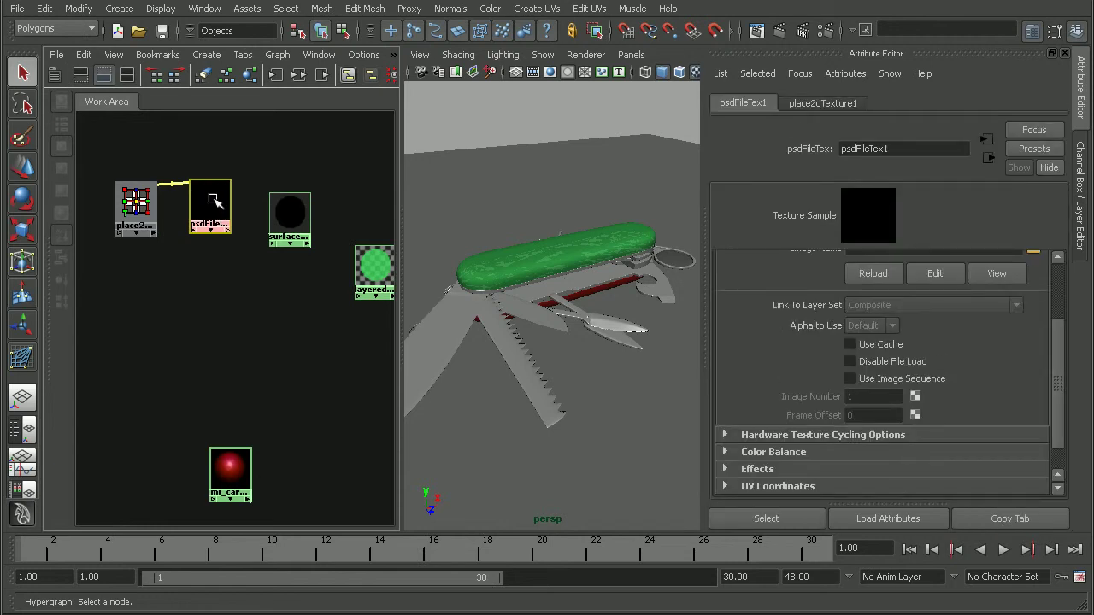
{"action": "scroll", "coordinate": [894, 340], "scroll_direction": "up", "scroll_amount": 2}
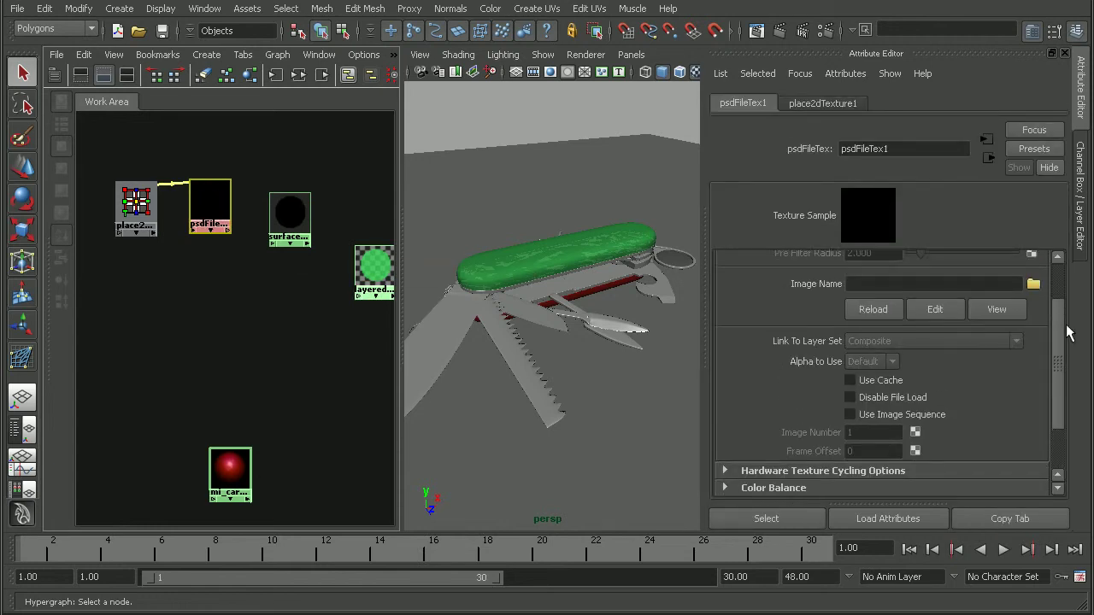
- Load textures/DT_Text.psd as psdFileTex1's image file
{"action": "left_click", "coordinate": [1034, 317]}
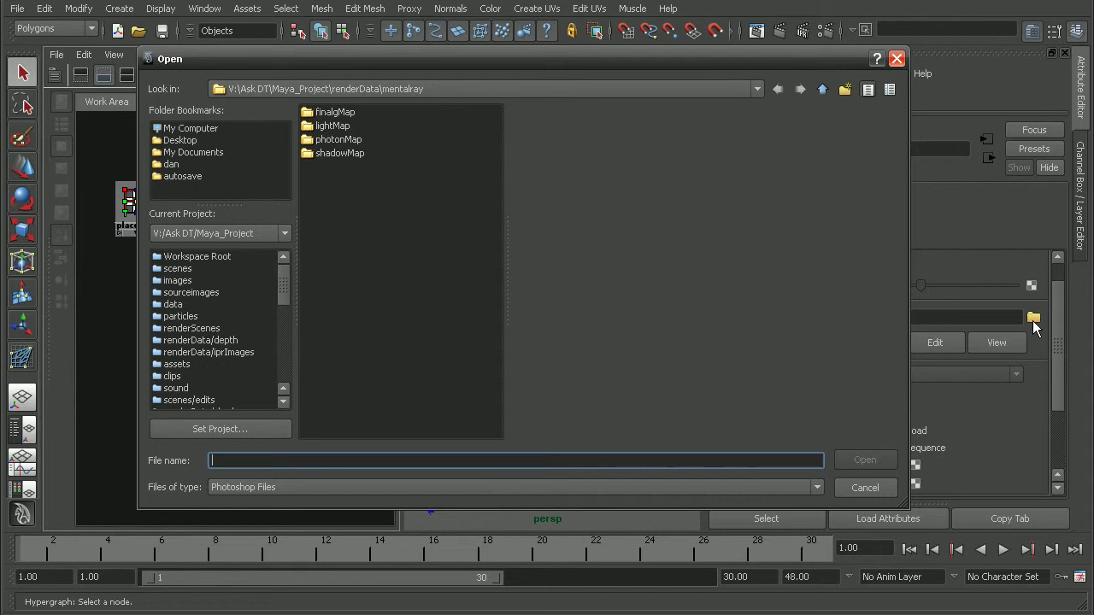
{"action": "left_click", "coordinate": [822, 89]}
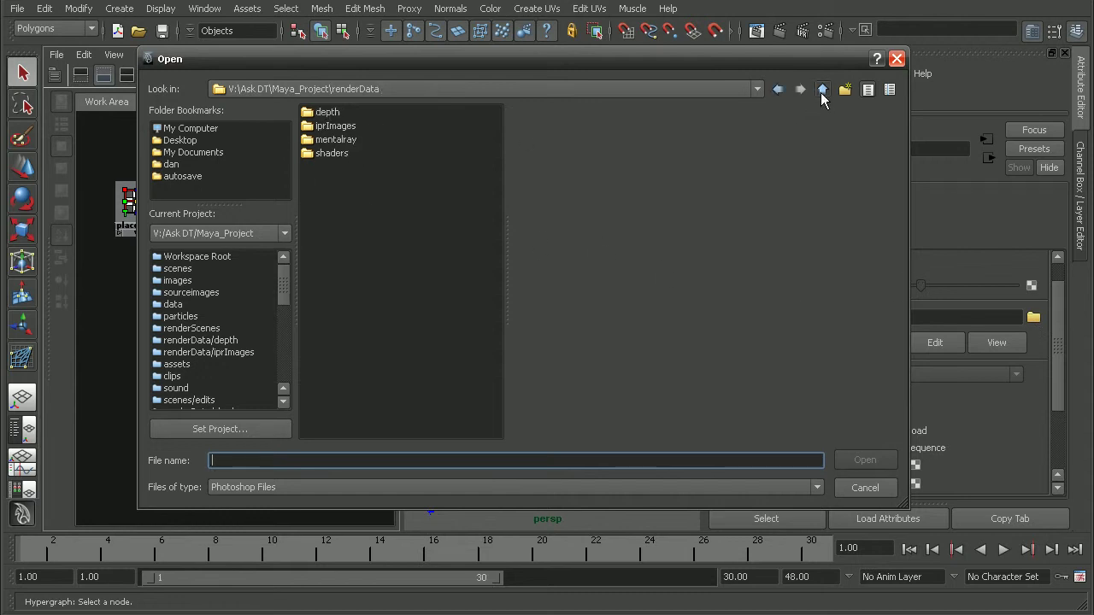
{"action": "left_click", "coordinate": [822, 89]}
{"action": "double_click", "coordinate": [416, 125]}
{"action": "left_click", "coordinate": [354, 127]}
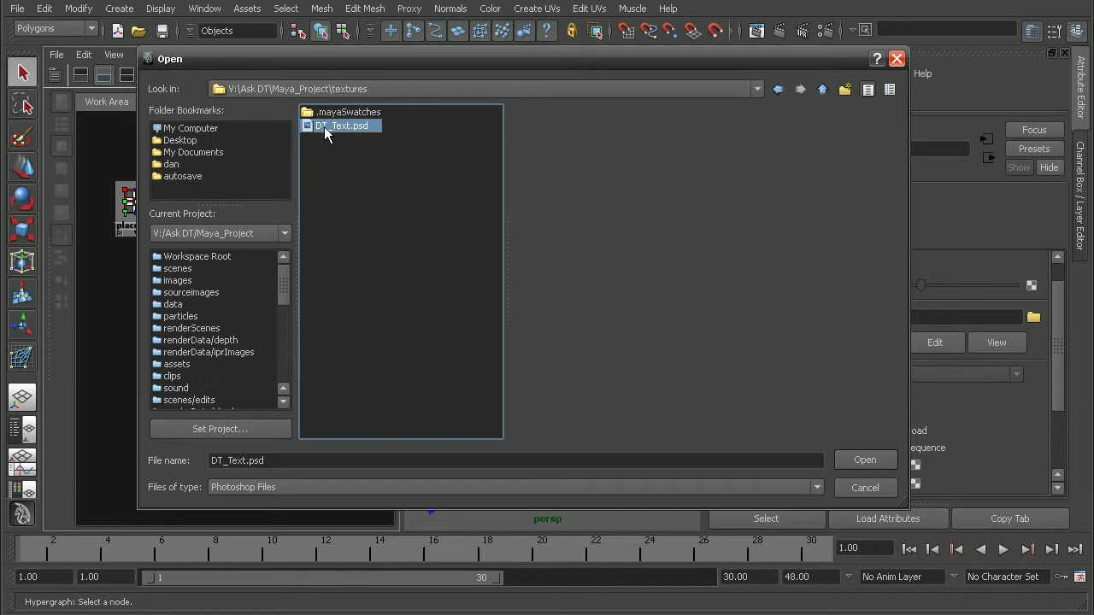
{"action": "left_click", "coordinate": [856, 458]}
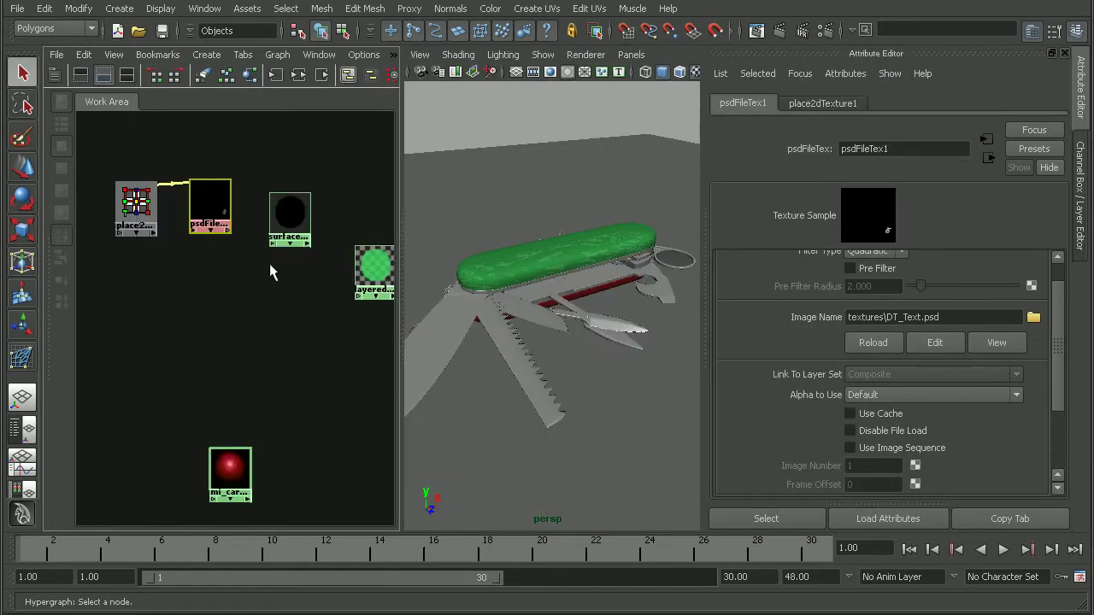
- Connect psdFileTex1 into surfaceShader1 using the default connection
{"action": "middle_click_drag", "start_coordinate": [274, 271], "coordinate": [253, 302], "text": "alt"}
{"action": "right_click_drag", "start_coordinate": [253, 303], "coordinate": [291, 310], "text": "alt"}
{"action": "middle_click_drag", "start_coordinate": [290, 311], "coordinate": [276, 308], "text": "alt"}
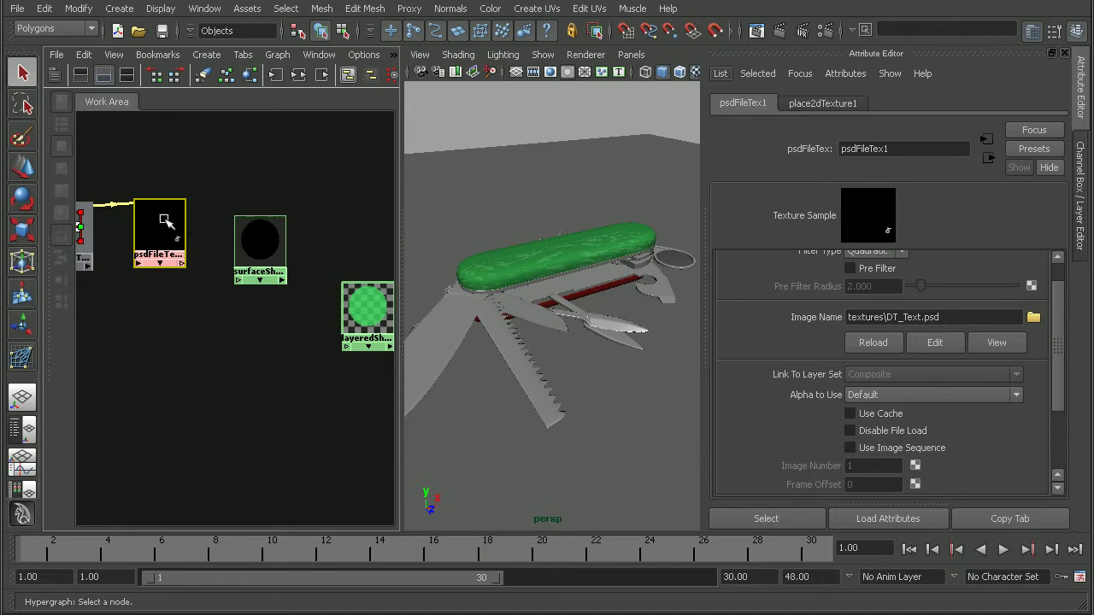
{"action": "middle_click_drag", "start_coordinate": [164, 226], "coordinate": [280, 273]}
{"action": "left_click", "coordinate": [280, 273]}
{"action": "left_click", "coordinate": [255, 239]}
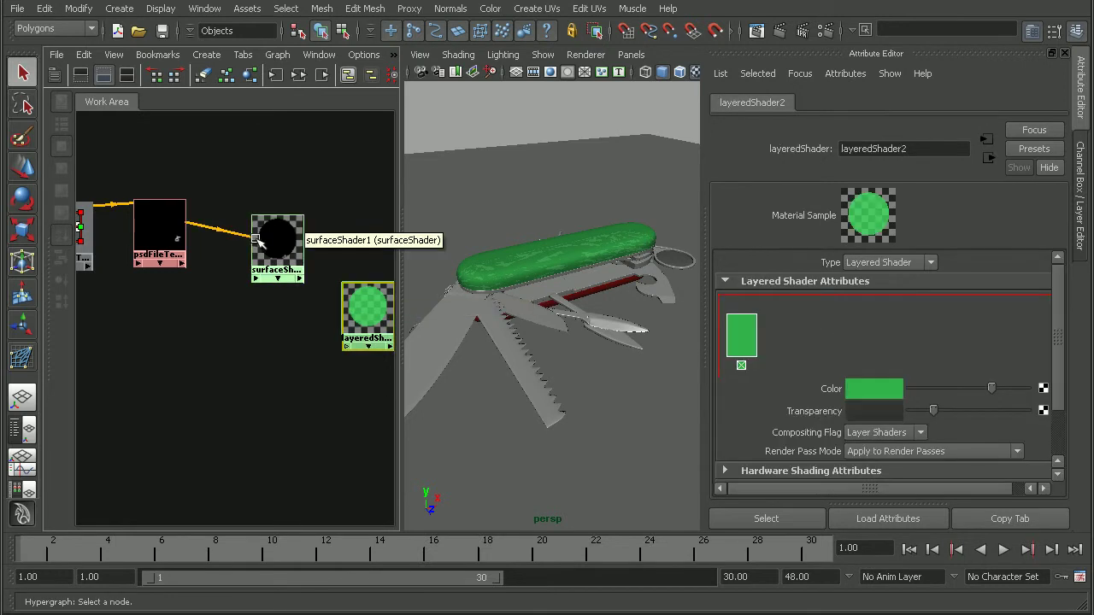
- Layer surfaceShader1 into layeredShader2, delete the green layer, and tidy the nodes
{"action": "middle_click_drag", "start_coordinate": [258, 243], "coordinate": [794, 331]}
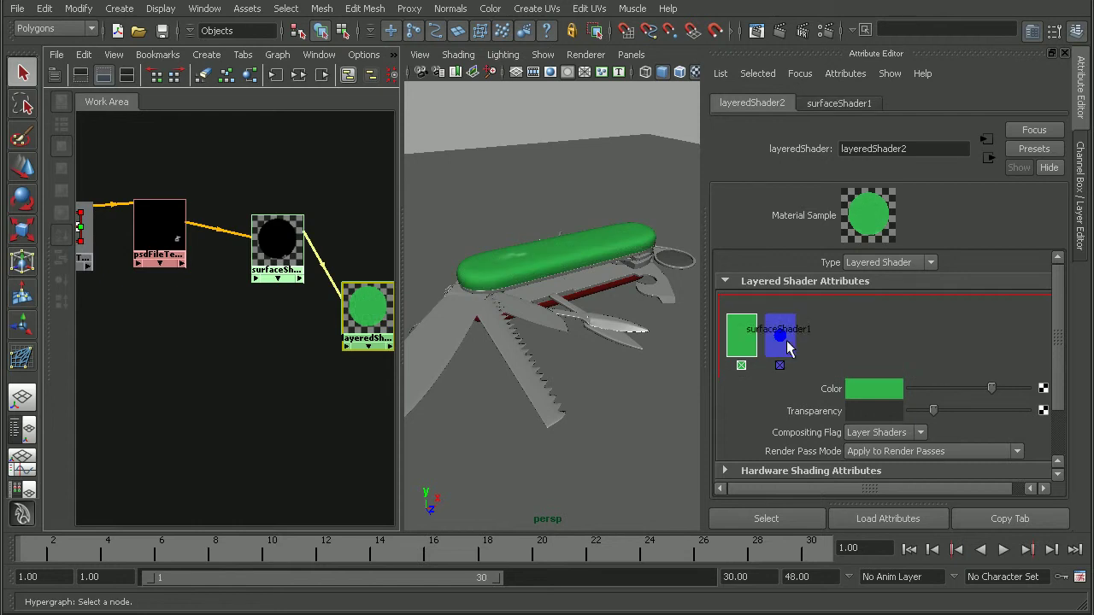
{"action": "left_click", "coordinate": [741, 365]}
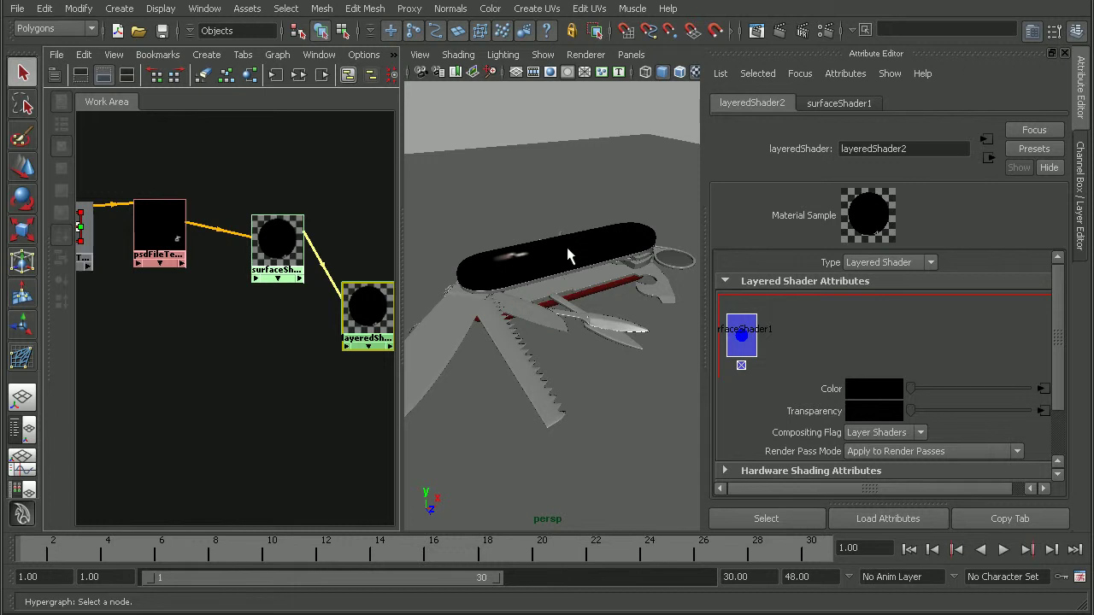
{"action": "left_click_drag", "start_coordinate": [572, 256], "coordinate": [519, 282], "text": "alt"}
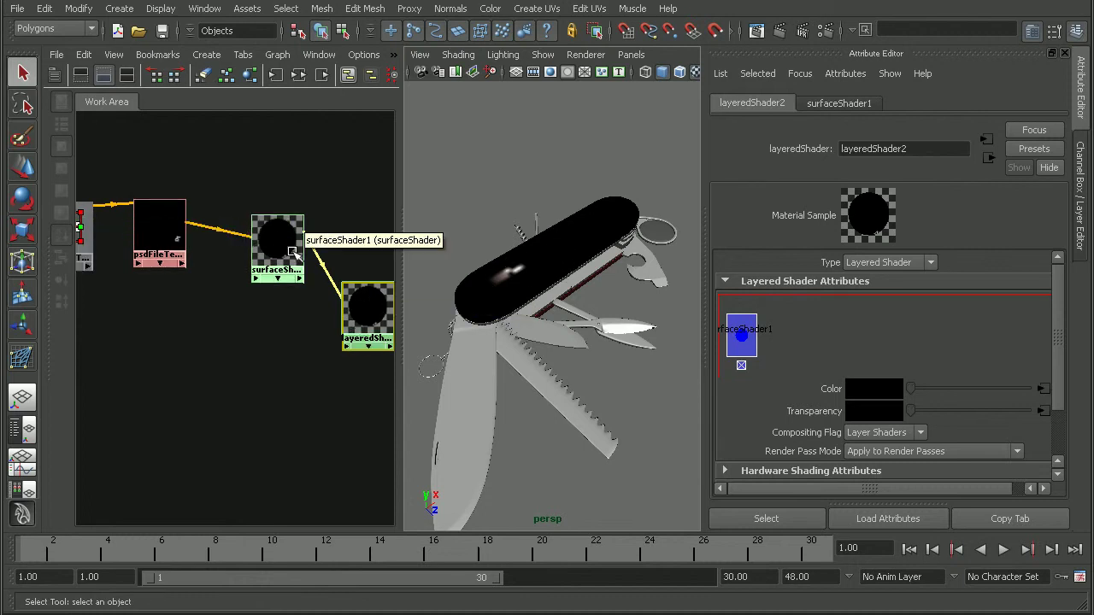
{"action": "mouse_move", "coordinate": [285, 235]}
{"action": "middle_mouse_down"}
{"action": "mouse_move", "coordinate": [261, 227]}
{"action": "mouse_move", "coordinate": [279, 246]}
{"action": "middle_mouse_up"}
{"action": "left_click_drag", "start_coordinate": [277, 245], "coordinate": [258, 244]}
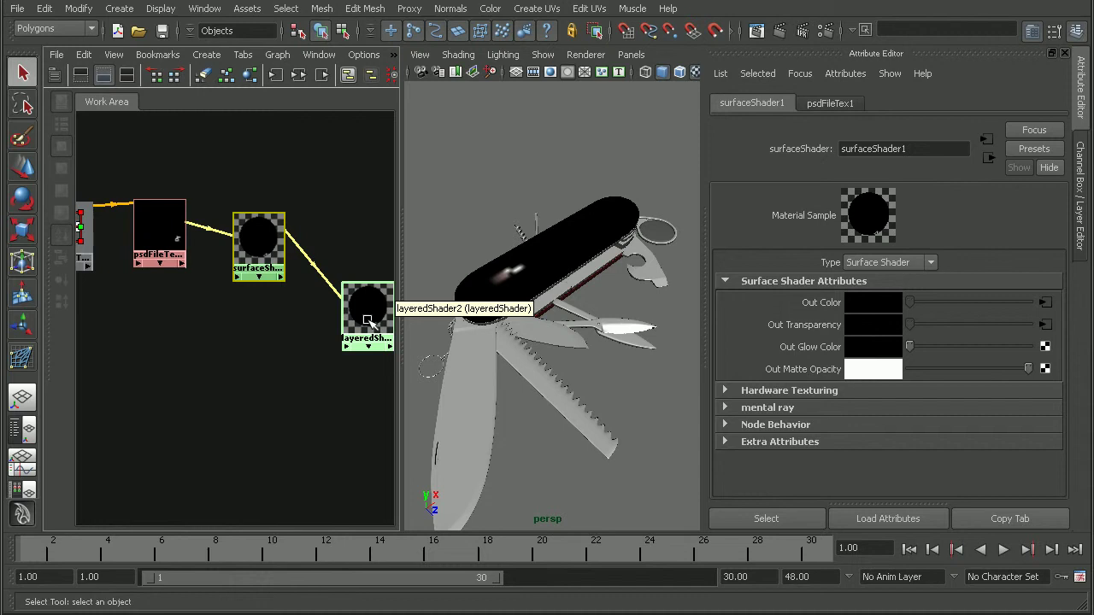
{"action": "left_click_drag", "start_coordinate": [369, 324], "coordinate": [349, 321]}
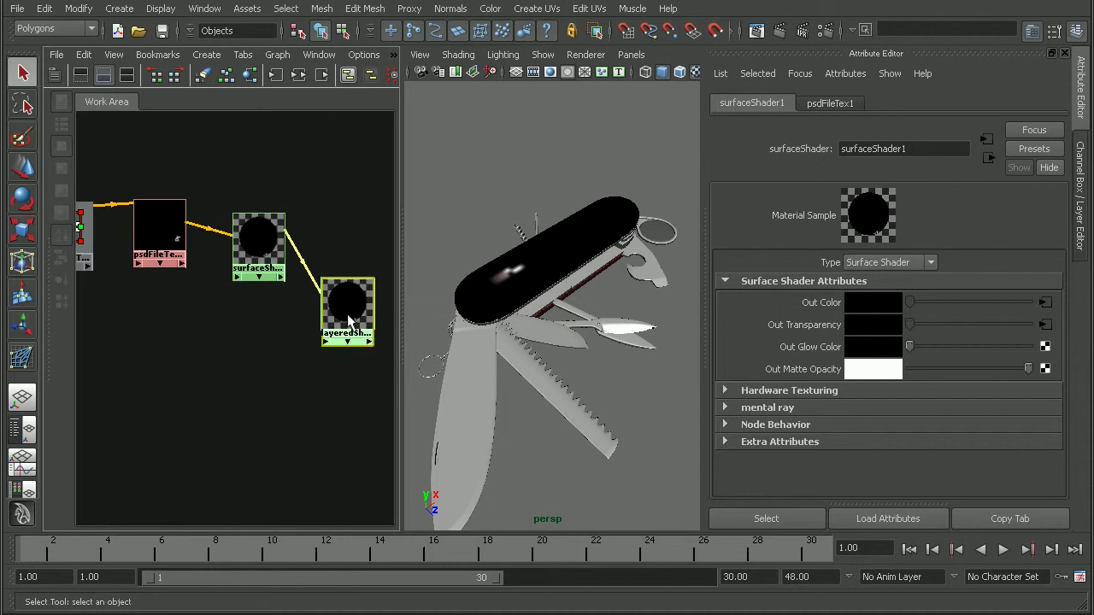
- Render render_camera in mental ray, keep the white-DT-on-black image, and close Render View
{"action": "left_click", "coordinate": [756, 31]}
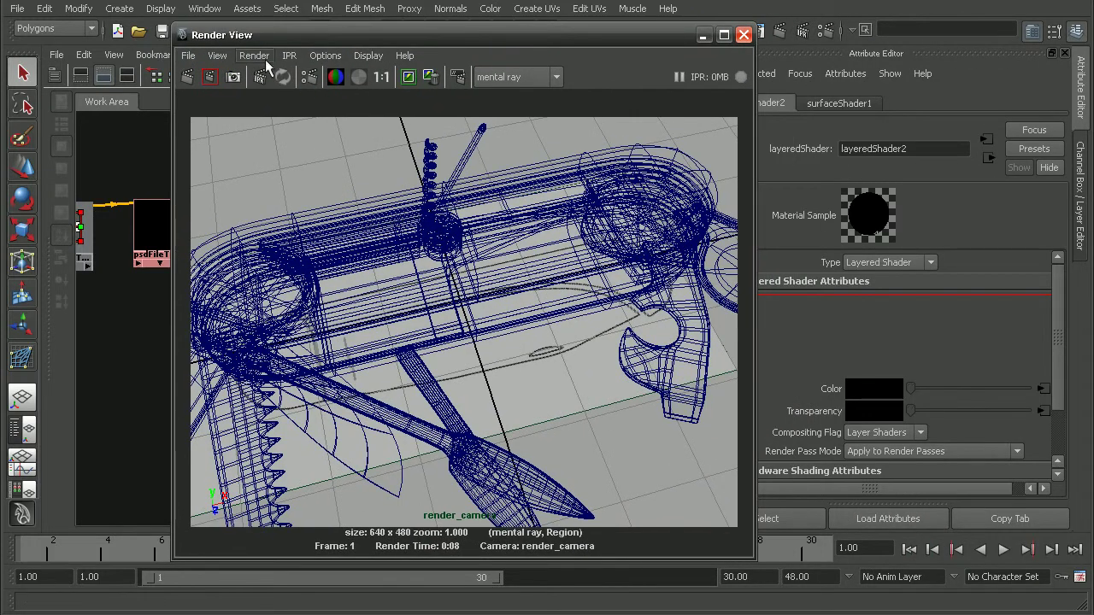
{"action": "left_click", "coordinate": [254, 55]}
{"action": "mouse_move", "coordinate": [272, 153]}
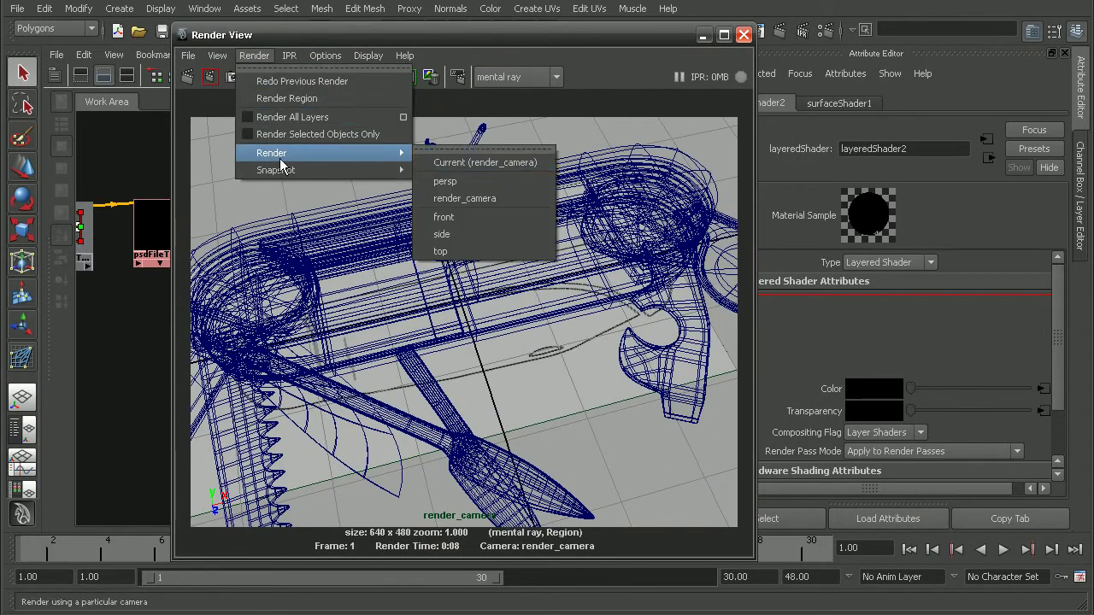
{"action": "left_click", "coordinate": [448, 199]}
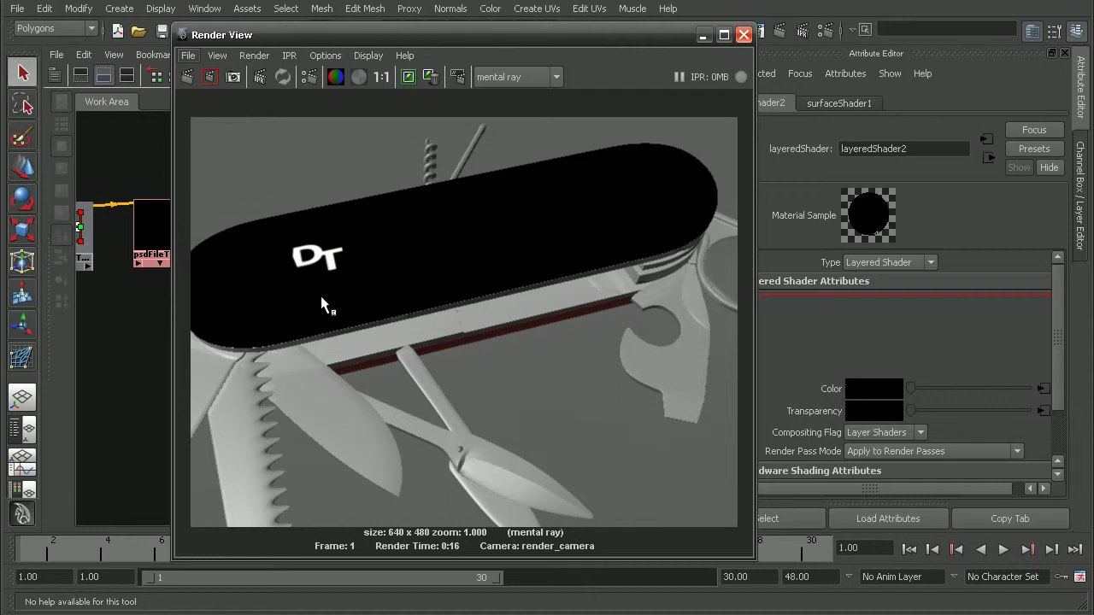
{"action": "left_click", "coordinate": [408, 81]}
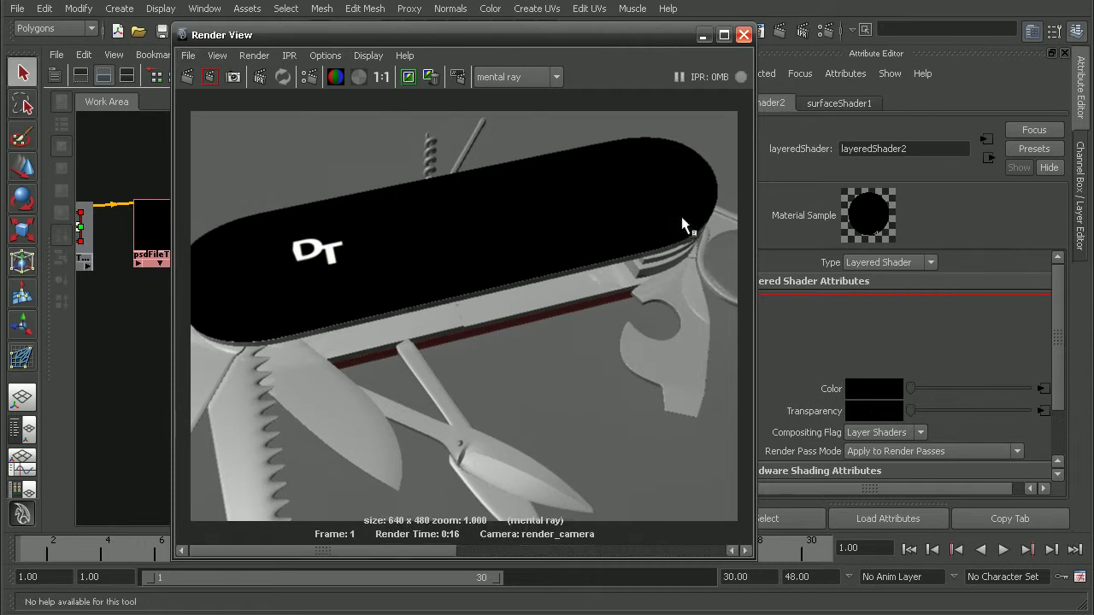
{"action": "left_click", "coordinate": [743, 35]}
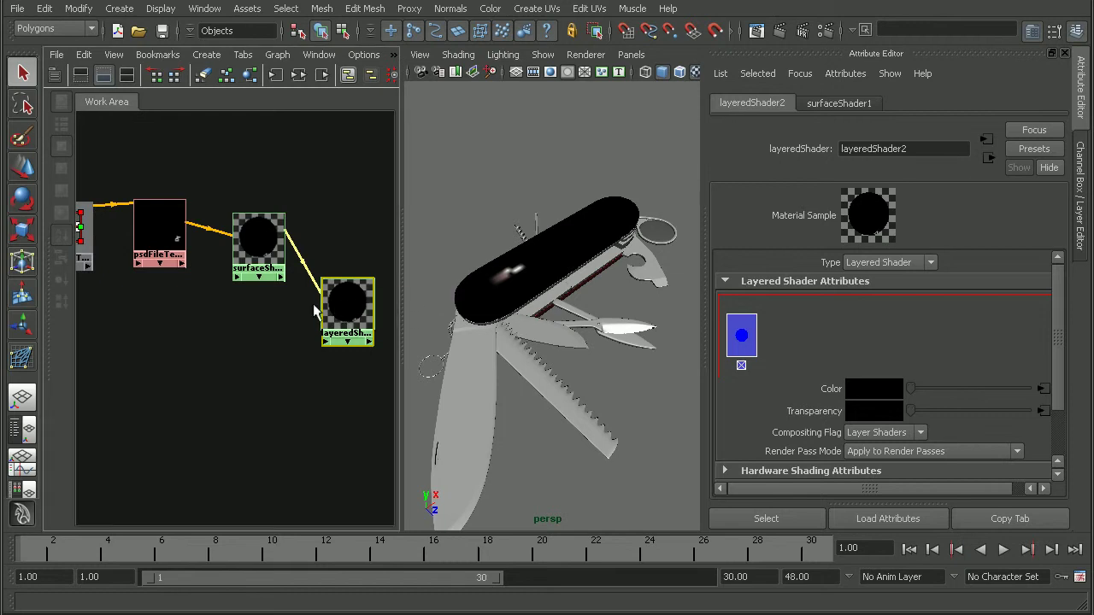
- Move mi_car_paint_phen_x1 beside layeredShader2 and check its settings
{"action": "middle_click_drag", "start_coordinate": [293, 362], "coordinate": [268, 356], "text": "alt"}
{"action": "scroll", "coordinate": [256, 351], "scroll_direction": "down", "scroll_amount": 2}
{"action": "left_click_drag", "start_coordinate": [191, 451], "coordinate": [213, 306]}
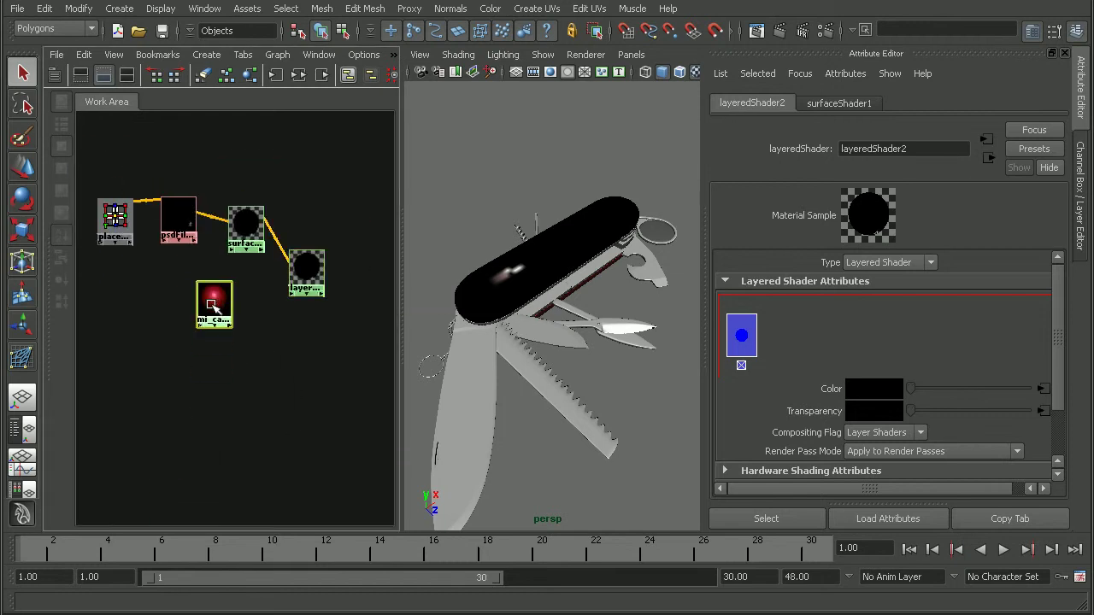
{"action": "left_click", "coordinate": [214, 306]}
{"action": "middle_click_drag", "start_coordinate": [213, 307], "coordinate": [218, 378], "text": "alt"}
{"action": "right_click_drag", "start_coordinate": [219, 379], "coordinate": [307, 400], "text": "alt"}
{"action": "middle_click_drag", "start_coordinate": [307, 400], "coordinate": [262, 387], "text": "alt"}
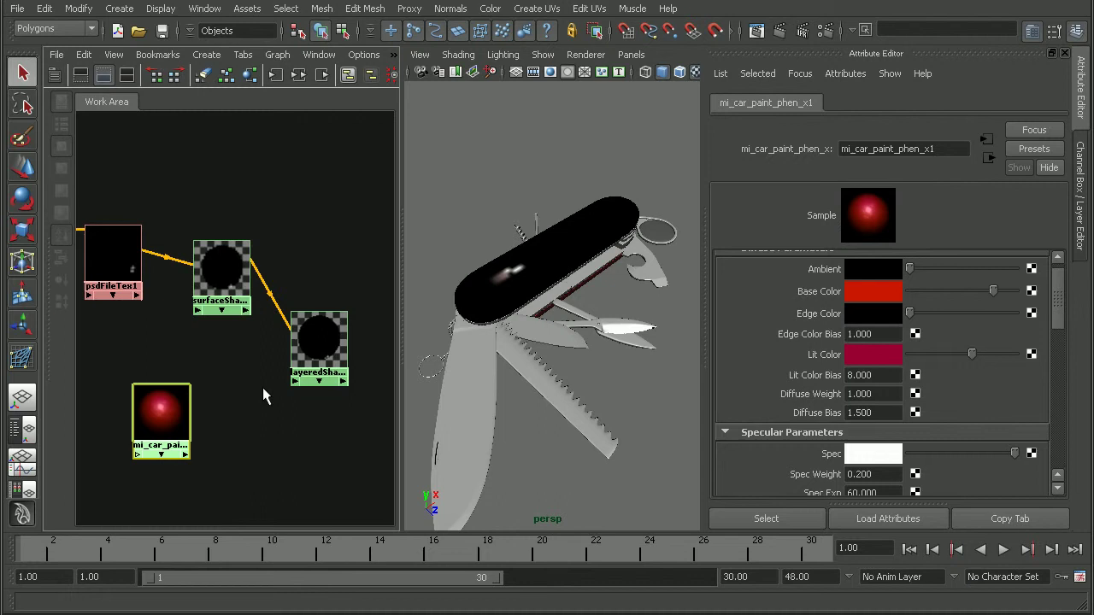
- Try dragging the car paint shader into layeredShader2's layer list
{"action": "left_click", "coordinate": [319, 342]}
{"action": "middle_click_drag", "start_coordinate": [161, 406], "coordinate": [743, 340]}
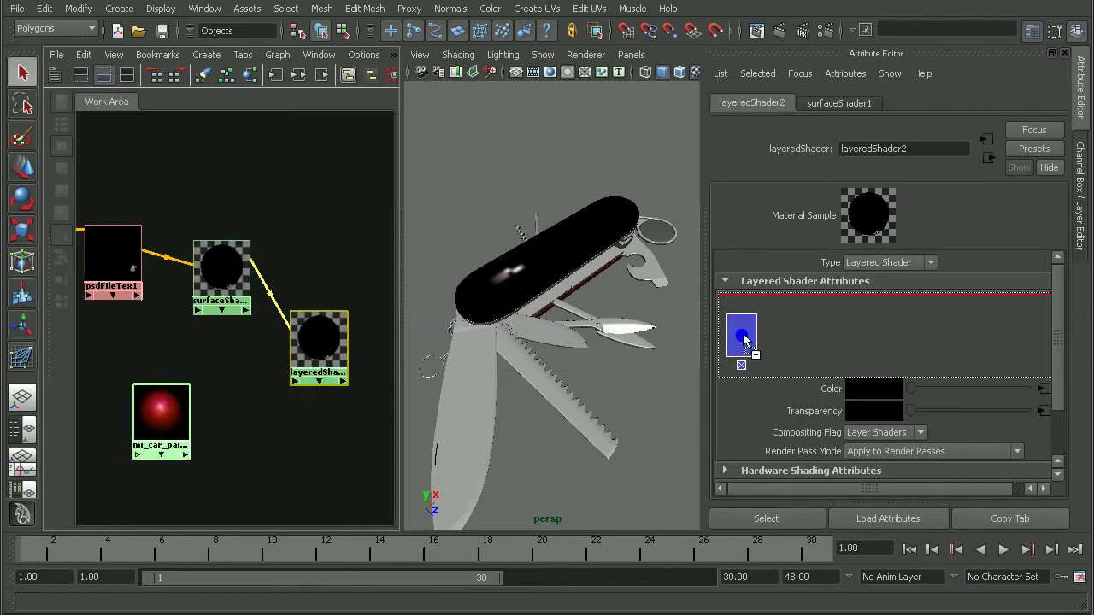
{"action": "middle_click_drag", "start_coordinate": [222, 269], "coordinate": [787, 328]}
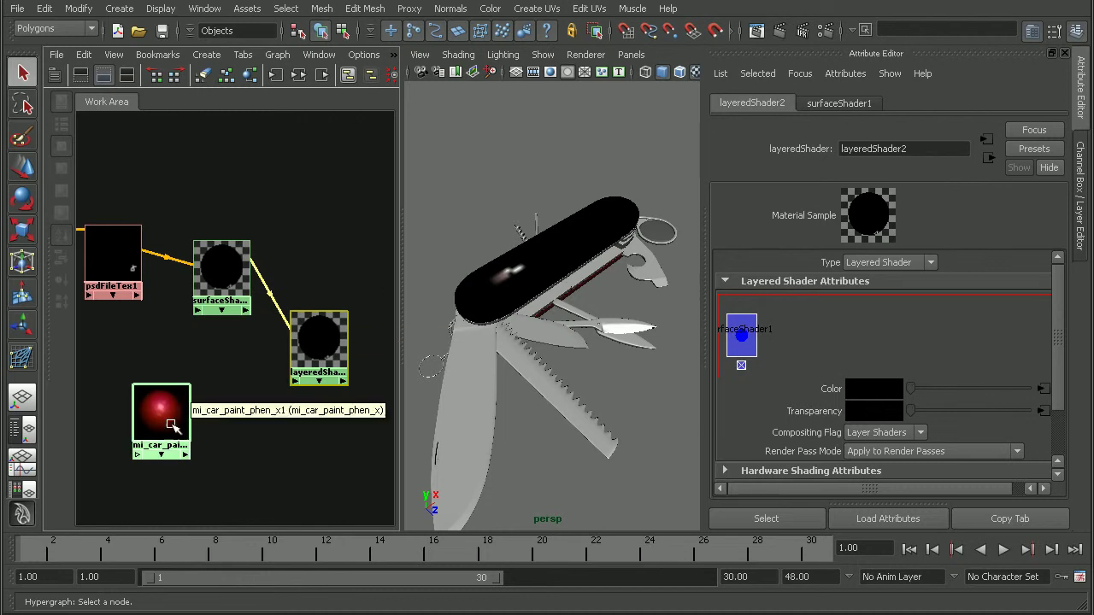
{"action": "middle_click_drag", "start_coordinate": [159, 425], "coordinate": [812, 328]}
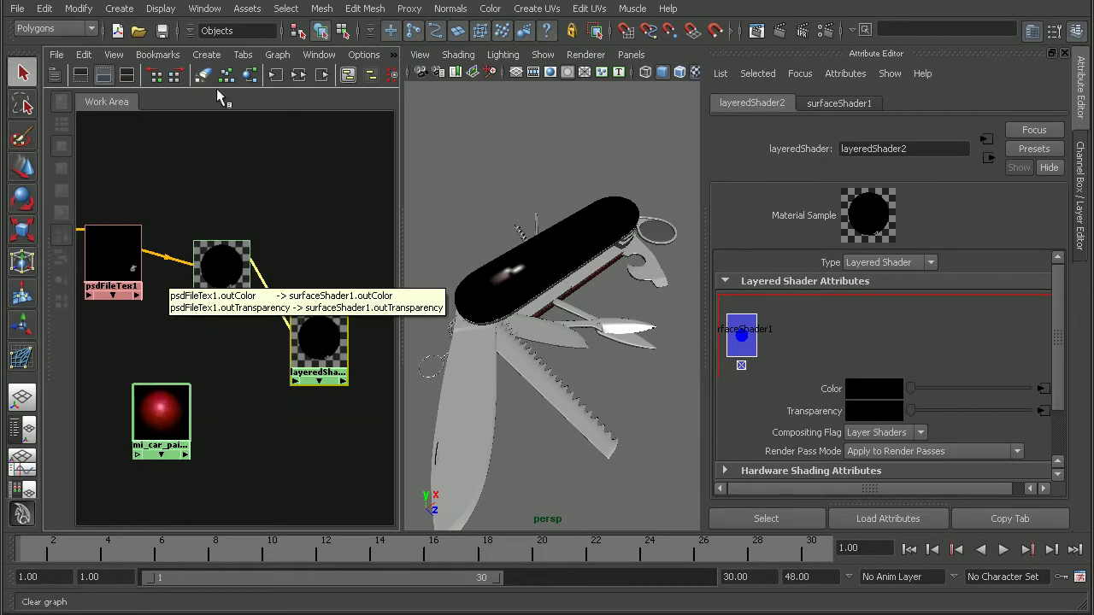
- Create surfaceShader2 below the other nodes and wire it into layeredShader2 as a second layer
{"action": "left_click", "coordinate": [208, 55]}
{"action": "mouse_move", "coordinate": [219, 82]}
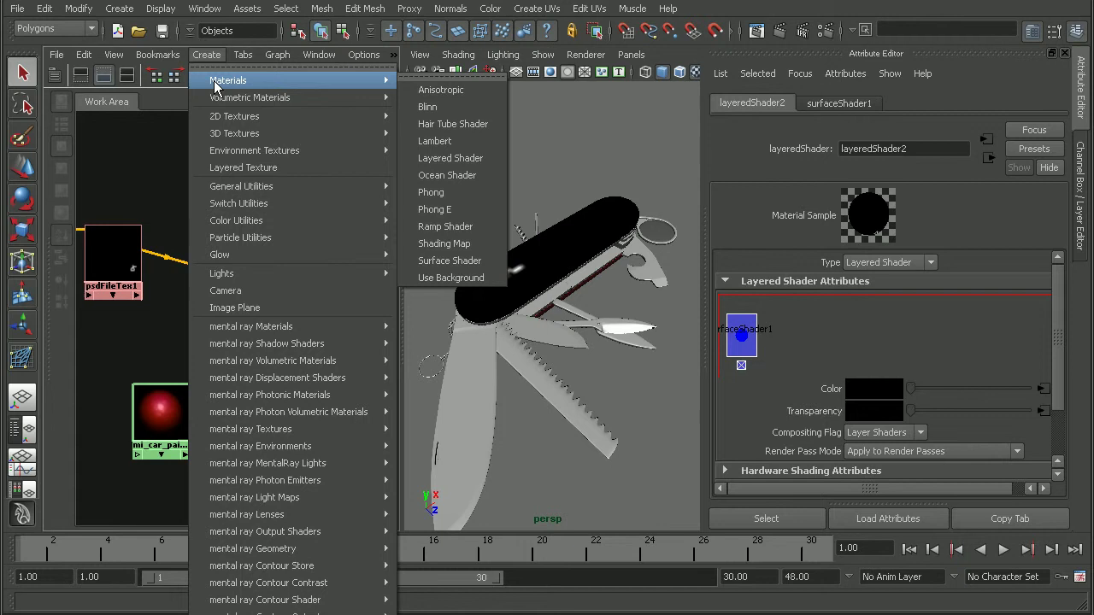
{"action": "left_click", "coordinate": [449, 261]}
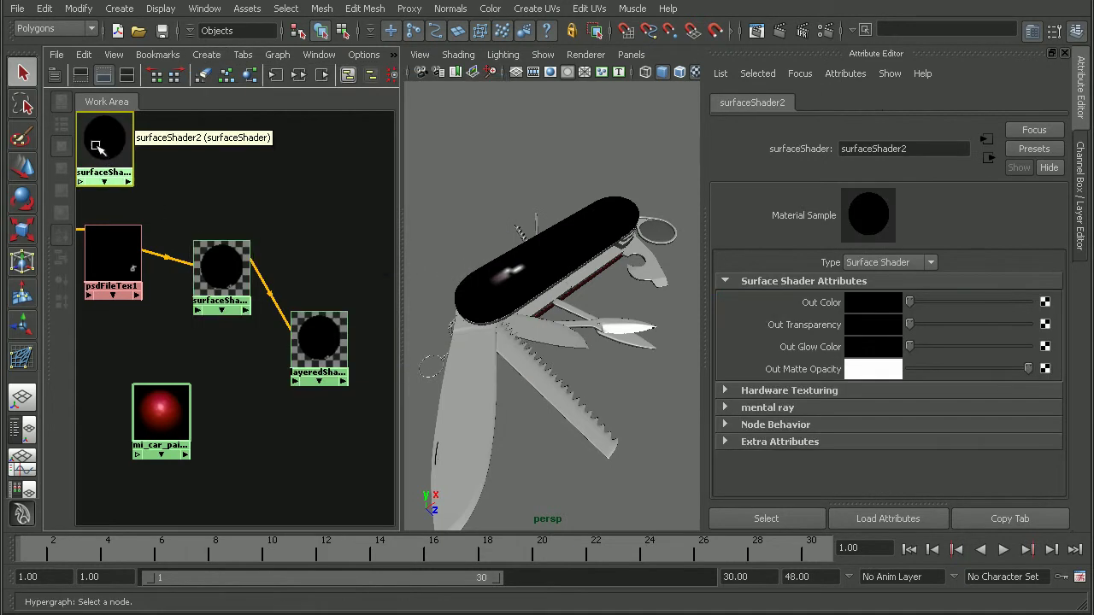
{"action": "left_click_drag", "start_coordinate": [107, 171], "coordinate": [239, 418]}
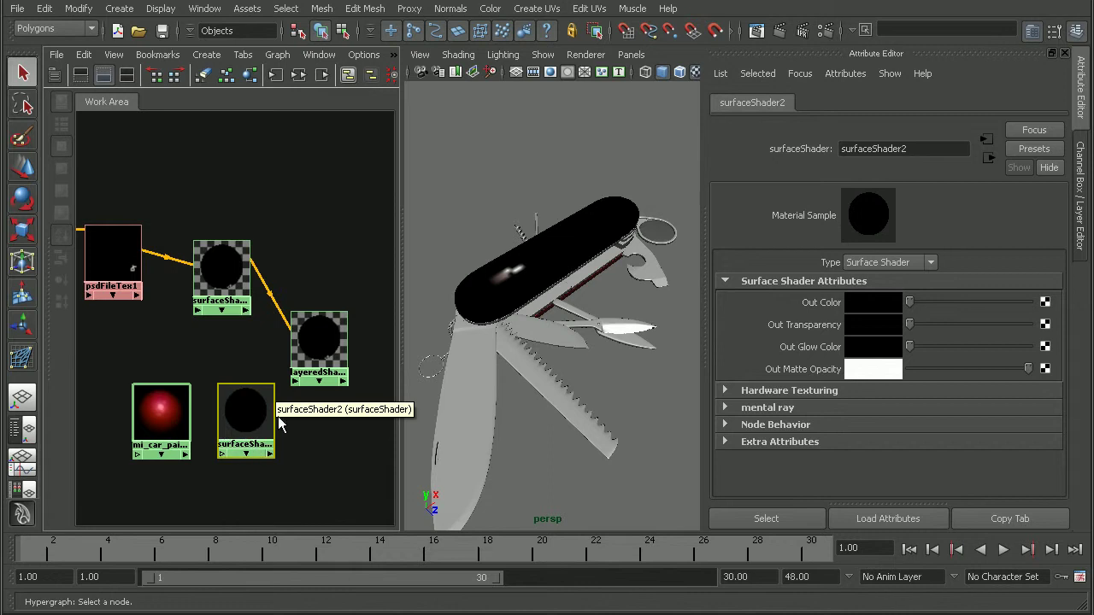
{"action": "left_click", "coordinate": [318, 346]}
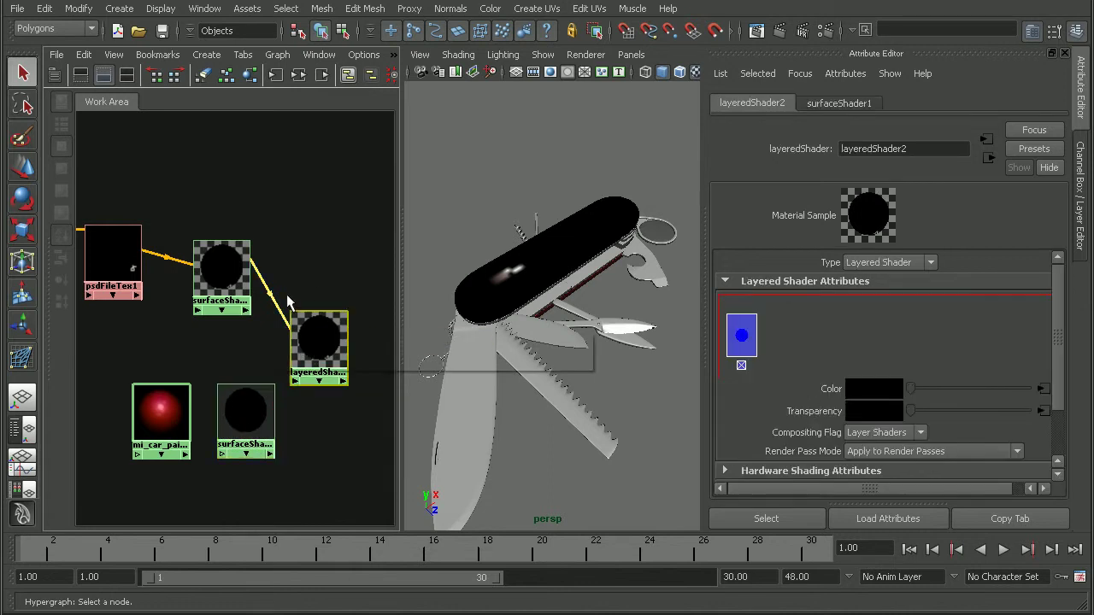
{"action": "middle_click_drag", "start_coordinate": [242, 427], "coordinate": [741, 340]}
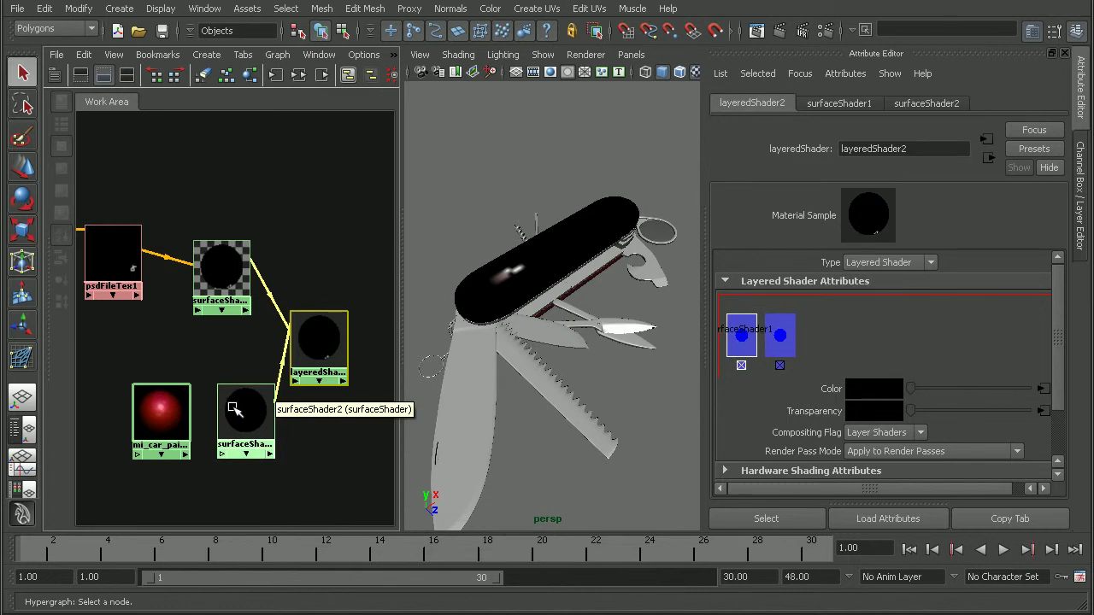
{"action": "left_click", "coordinate": [250, 438]}
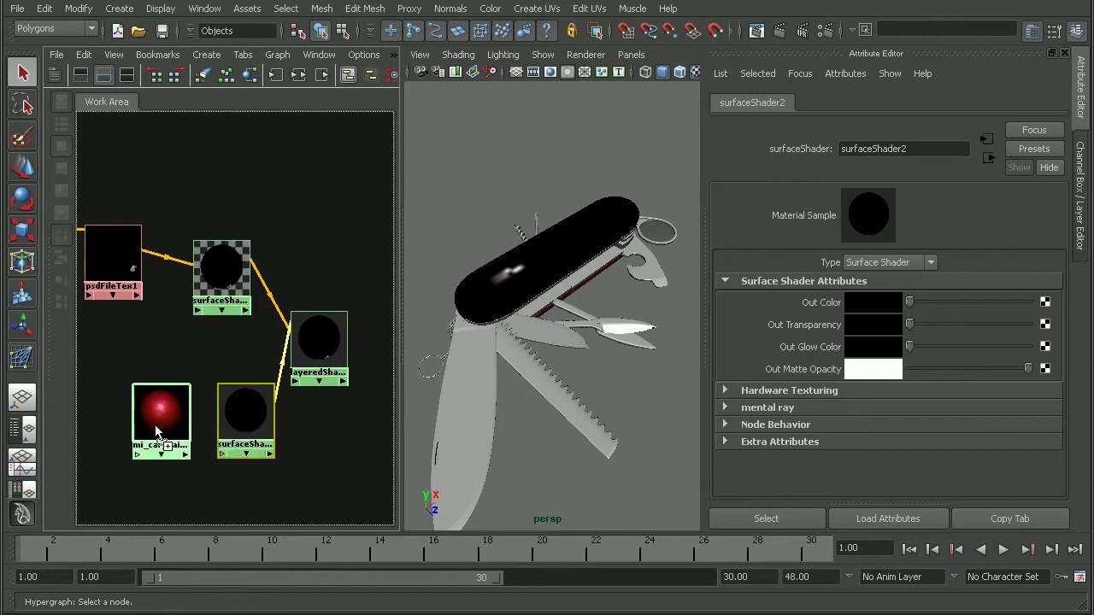
- Wire mi_car_paint_phen_x1's result into surfaceShader2's outColor through the Connection Editor
{"action": "middle_click_drag", "start_coordinate": [161, 438], "coordinate": [803, 301]}
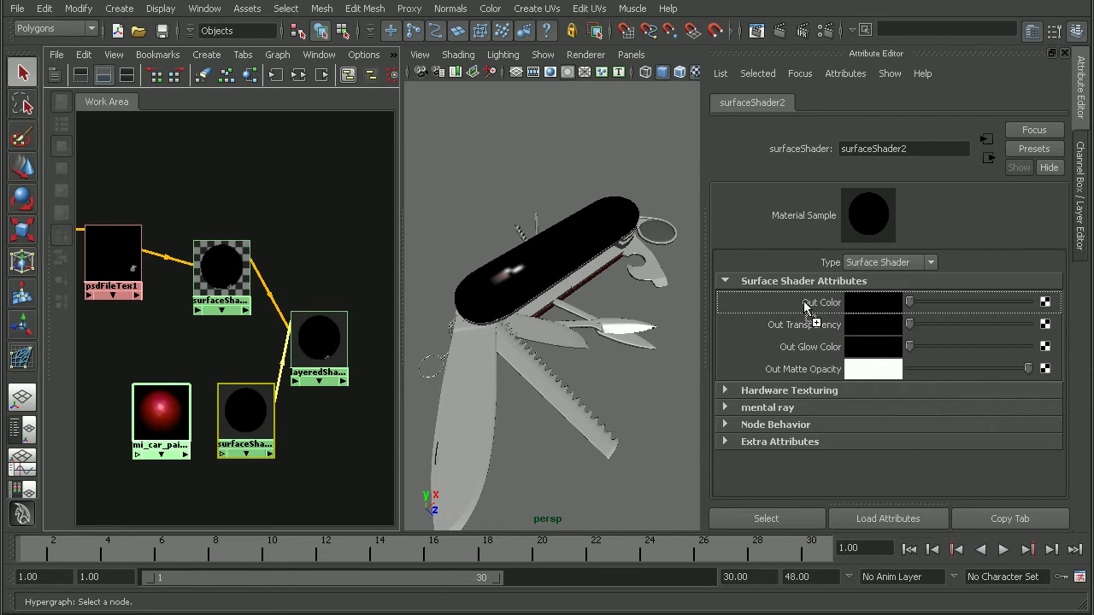
{"action": "left_click_drag", "start_coordinate": [489, 11], "coordinate": [486, 22]}
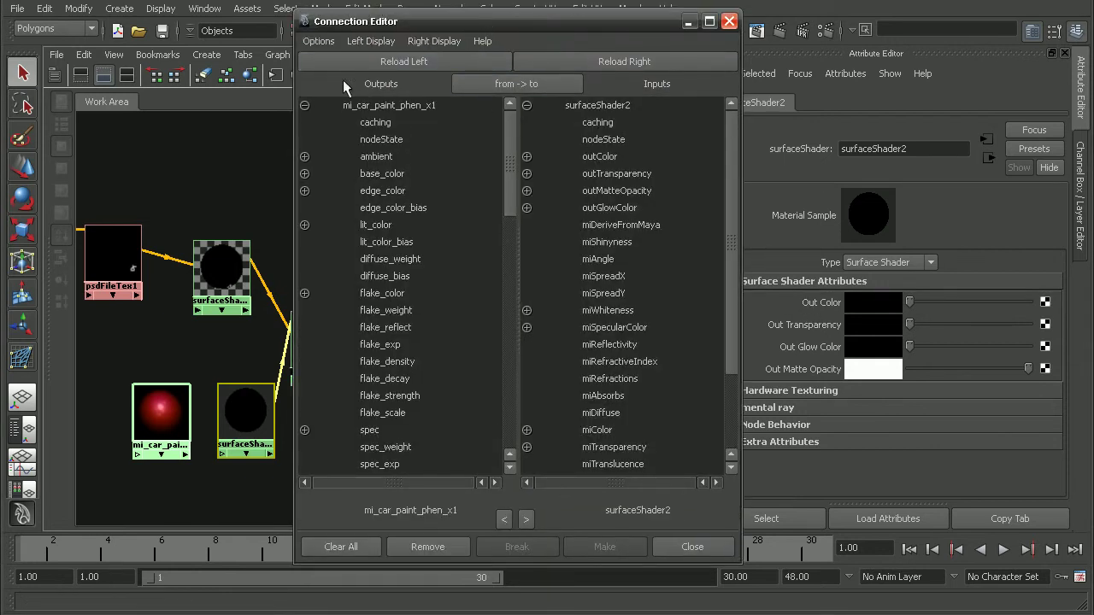
{"action": "left_click_drag", "start_coordinate": [510, 146], "coordinate": [493, 288]}
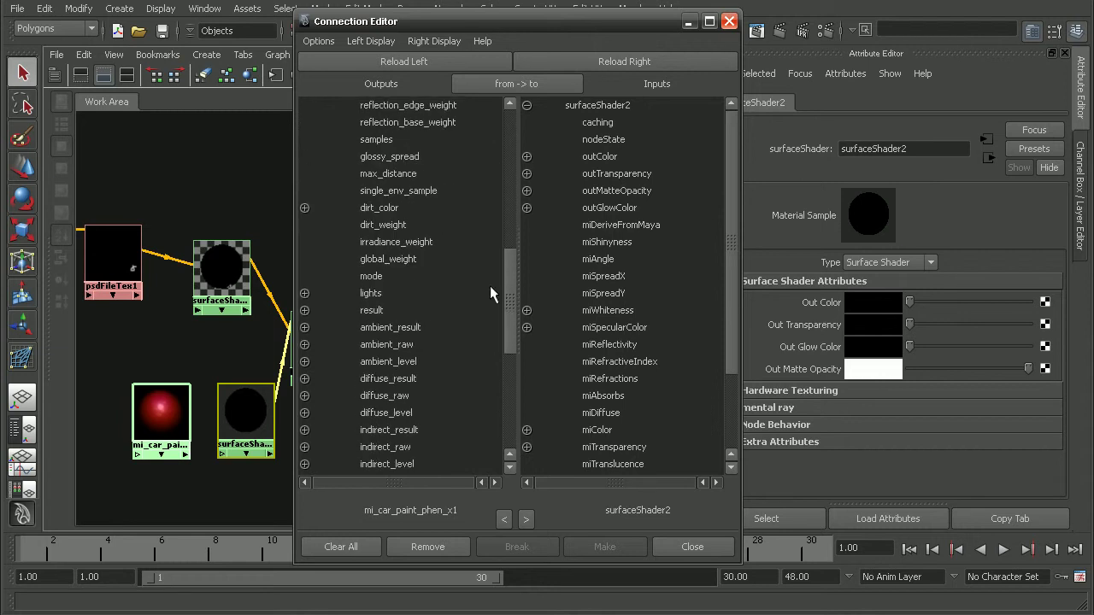
{"action": "left_click", "coordinate": [346, 310]}
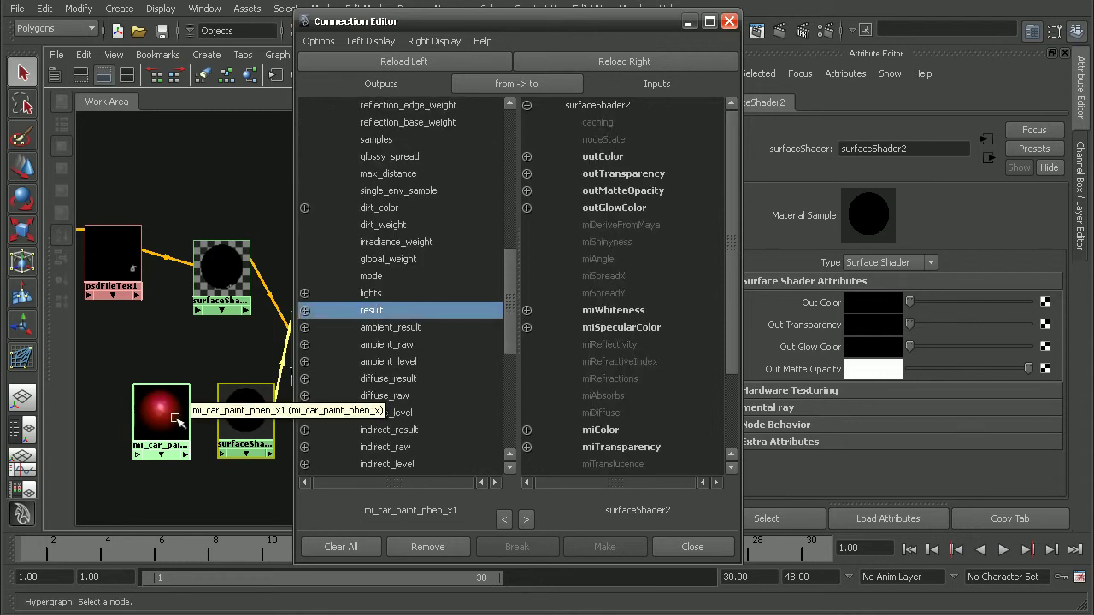
{"action": "left_click", "coordinate": [612, 159]}
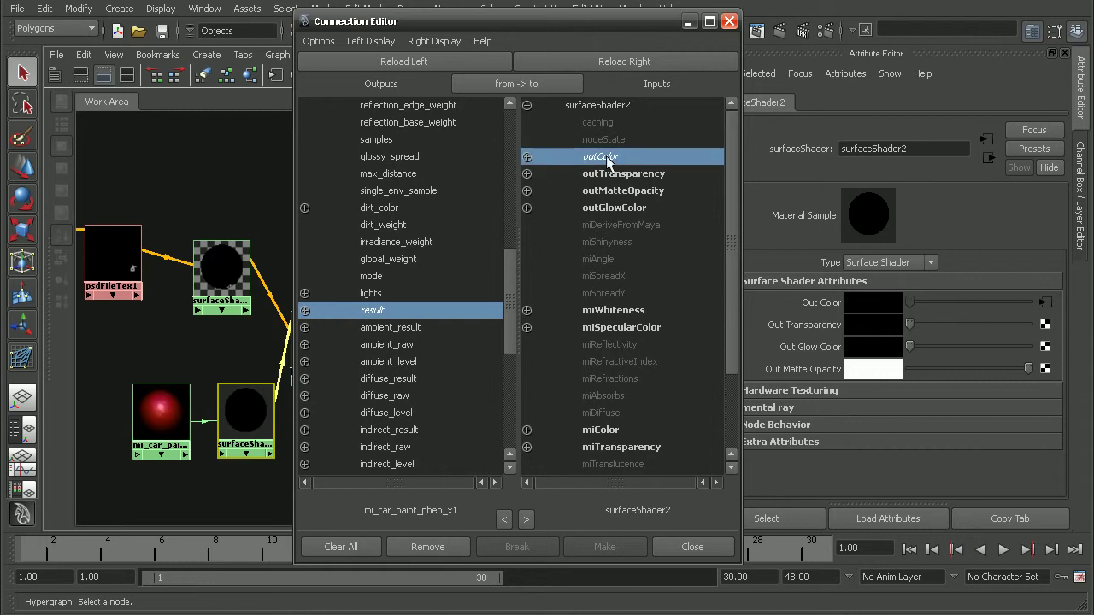
{"action": "left_click", "coordinate": [662, 546]}
{"action": "mouse_move", "coordinate": [293, 391]}
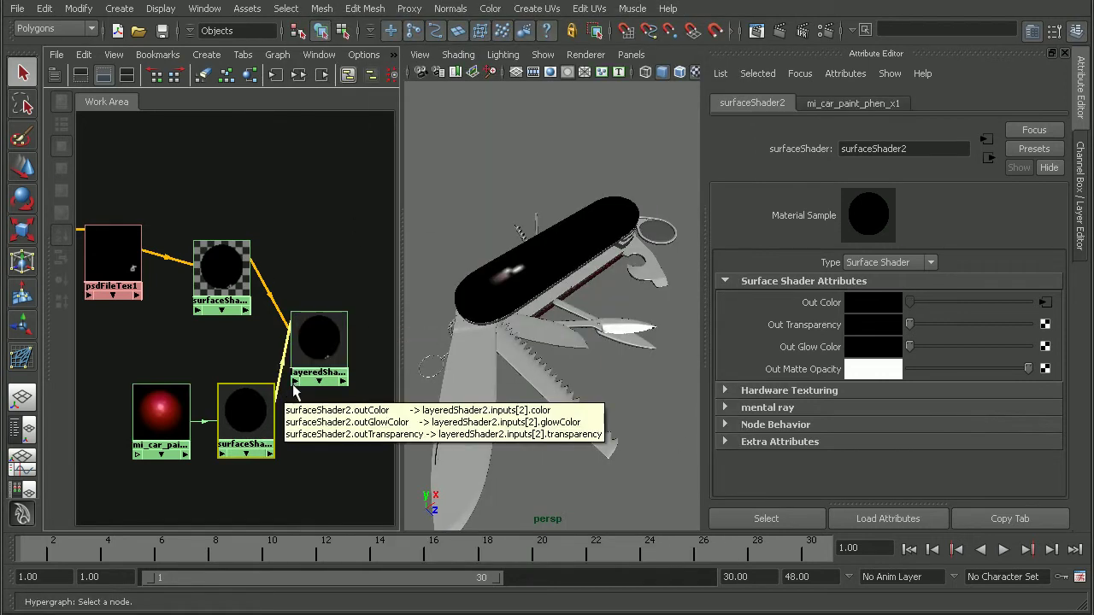
- Redo the previous knife render, then bring up the DT text file in Photoshop
{"action": "left_click", "coordinate": [757, 31]}
{"action": "left_click", "coordinate": [187, 76]}
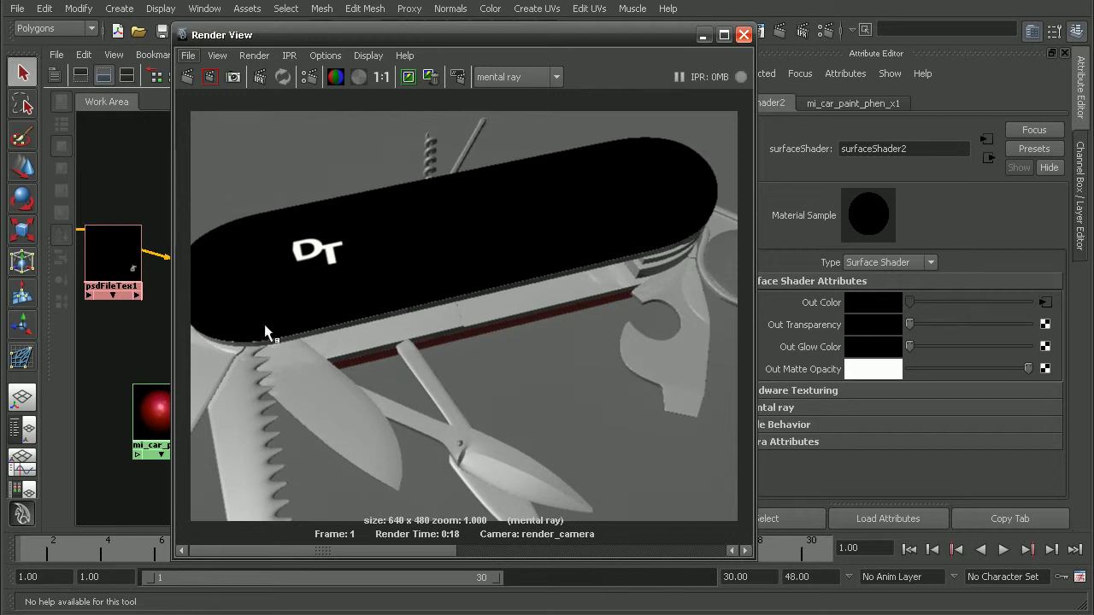
{"action": "left_click_drag", "start_coordinate": [428, 553], "coordinate": [329, 549]}
{"action": "left_click", "coordinate": [1008, 596]}
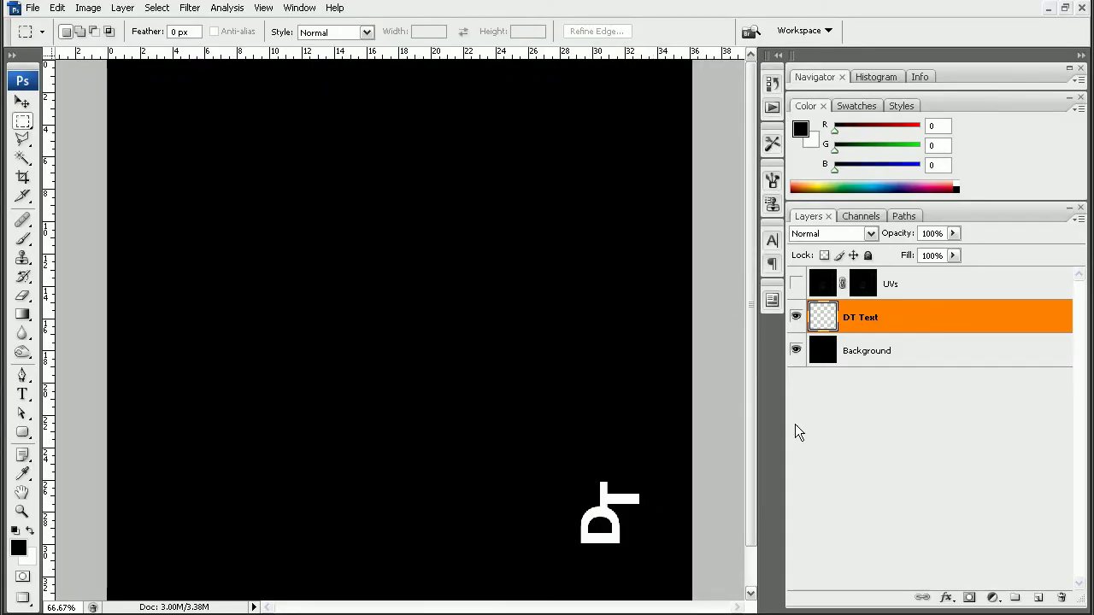
- Display the document's Alpha 1 channel from the Channels panel
{"action": "left_click", "coordinate": [862, 216]}
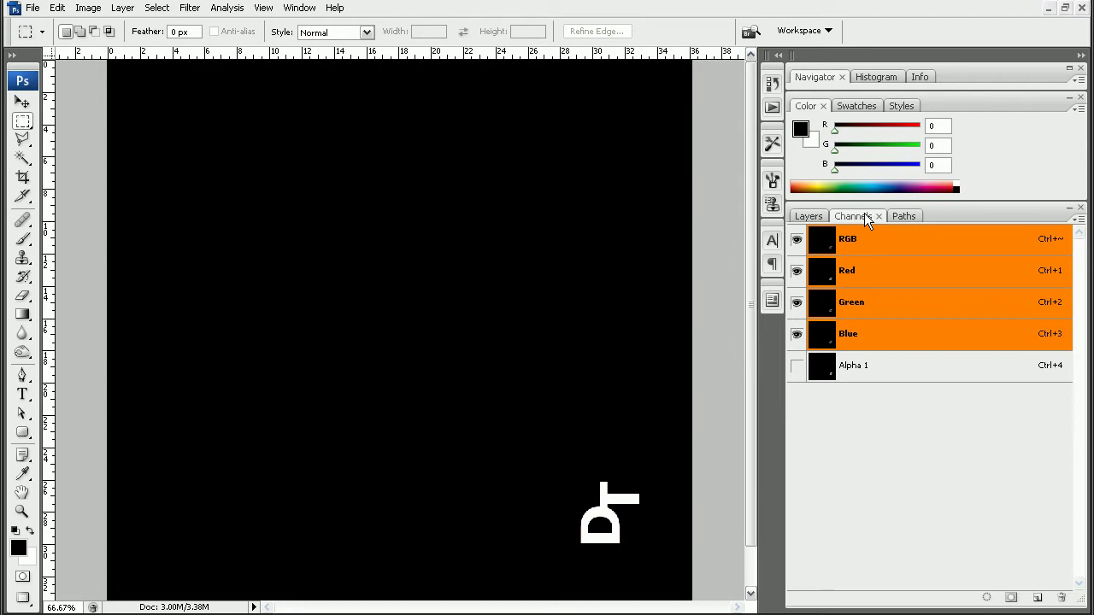
{"action": "left_click", "coordinate": [858, 371]}
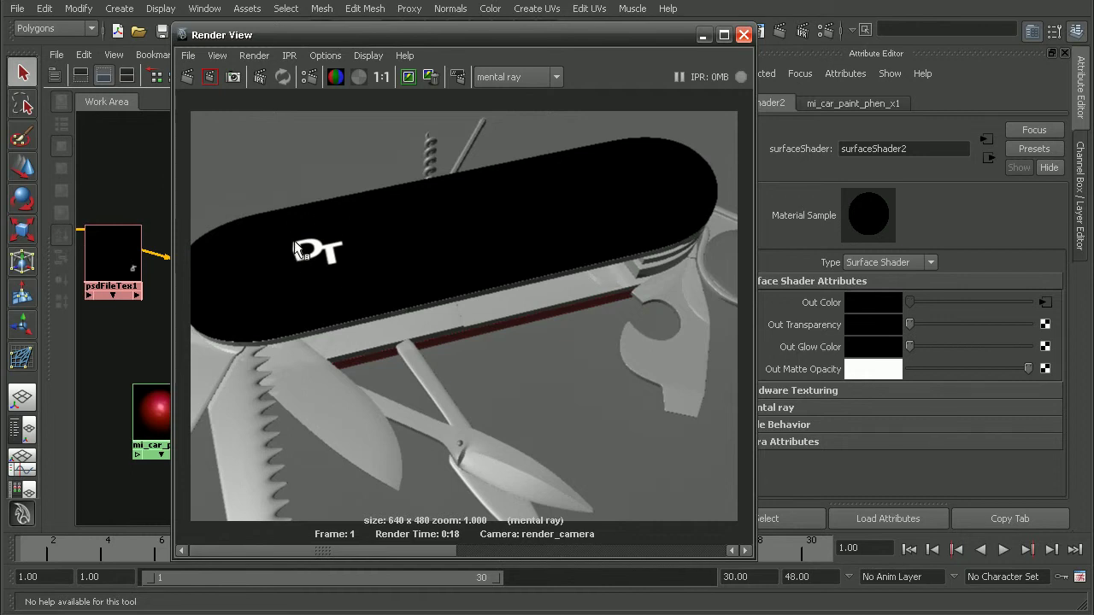
- Set psdFileTex1's Alpha to Use option to Alpha 1 in the Attribute Editor
{"action": "left_click", "coordinate": [744, 35]}
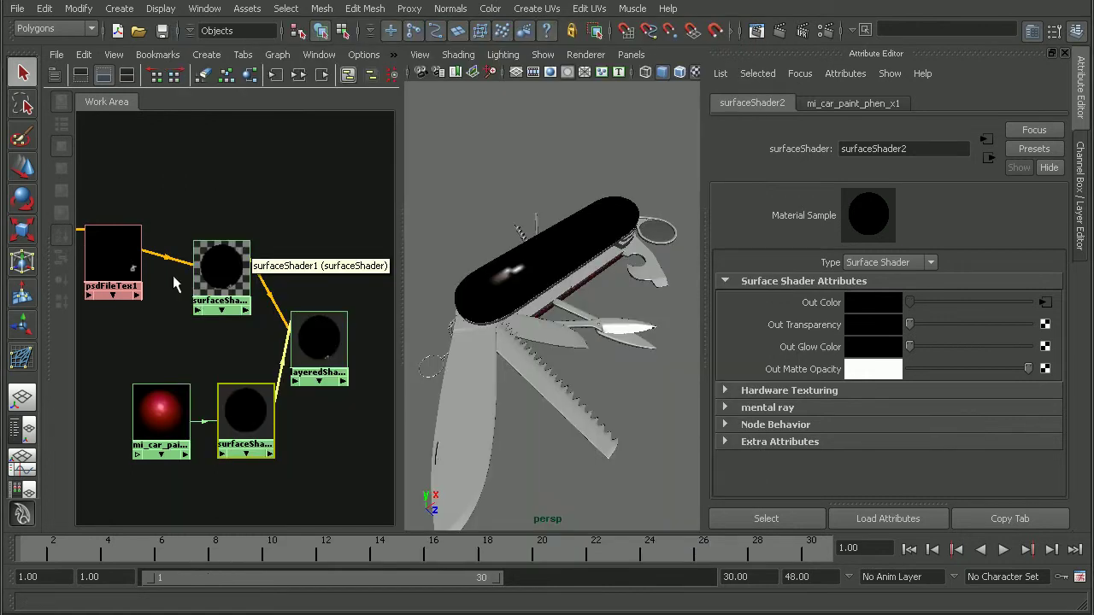
{"action": "left_click", "coordinate": [118, 249]}
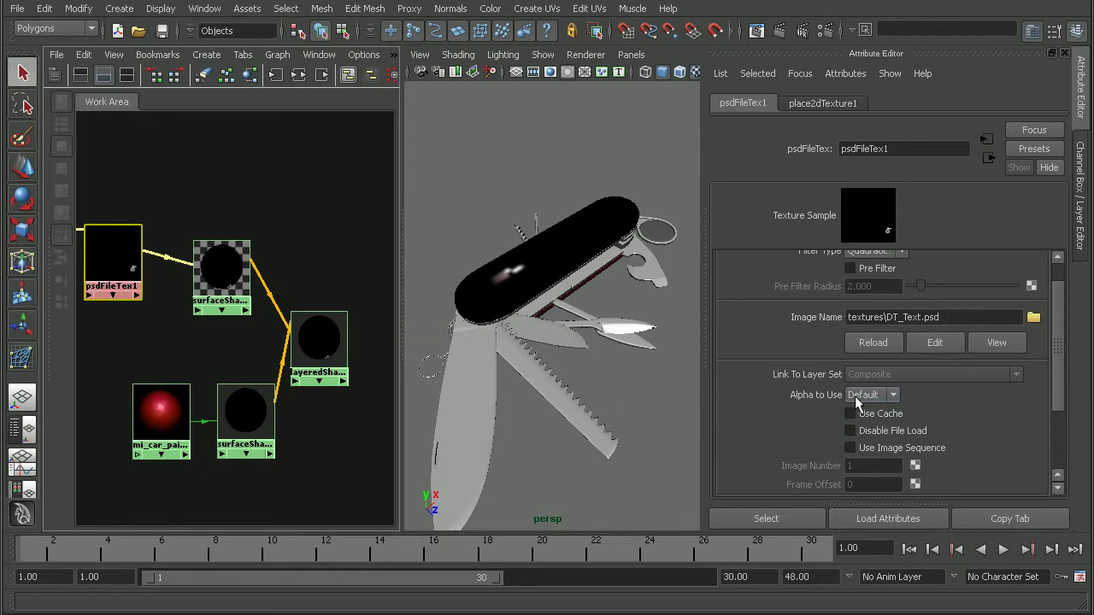
{"action": "left_click", "coordinate": [883, 394]}
{"action": "left_click", "coordinate": [871, 423]}
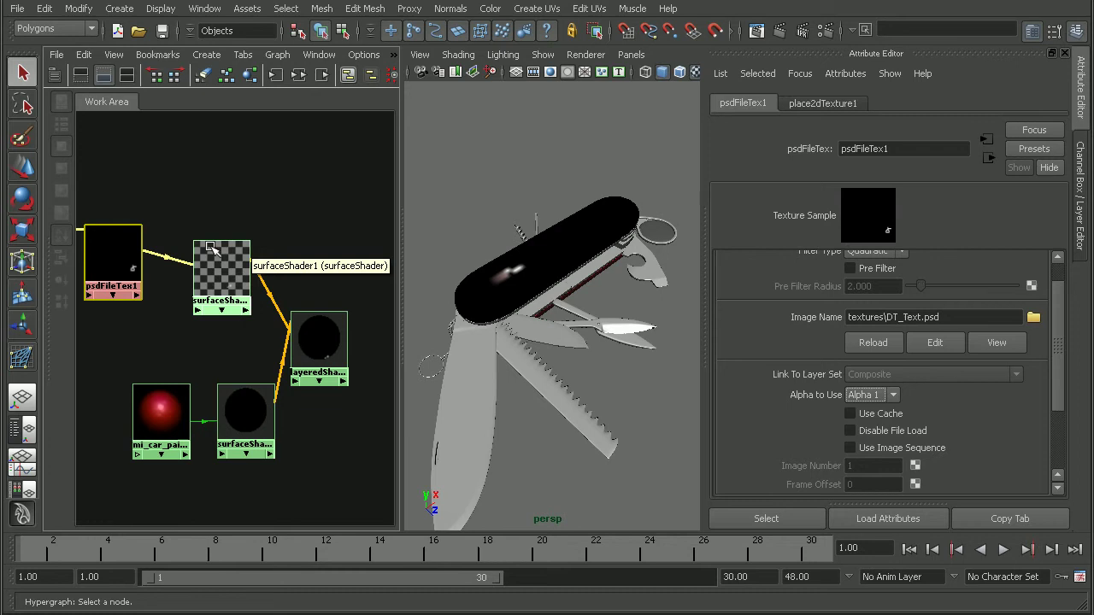
{"action": "middle_click_drag", "start_coordinate": [212, 247], "coordinate": [224, 235], "text": "alt"}
{"action": "scroll", "coordinate": [205, 282], "scroll_direction": "up", "scroll_amount": 5}
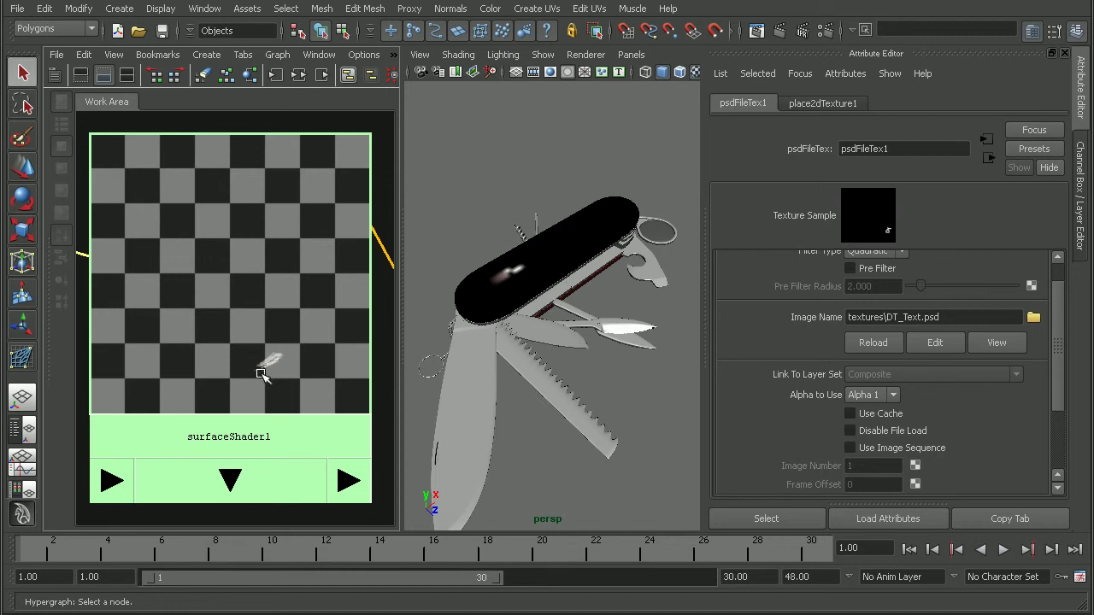
{"action": "scroll", "coordinate": [134, 318], "scroll_direction": "down", "scroll_amount": 3}
{"action": "scroll", "coordinate": [135, 318], "scroll_direction": "down", "scroll_amount": 4}
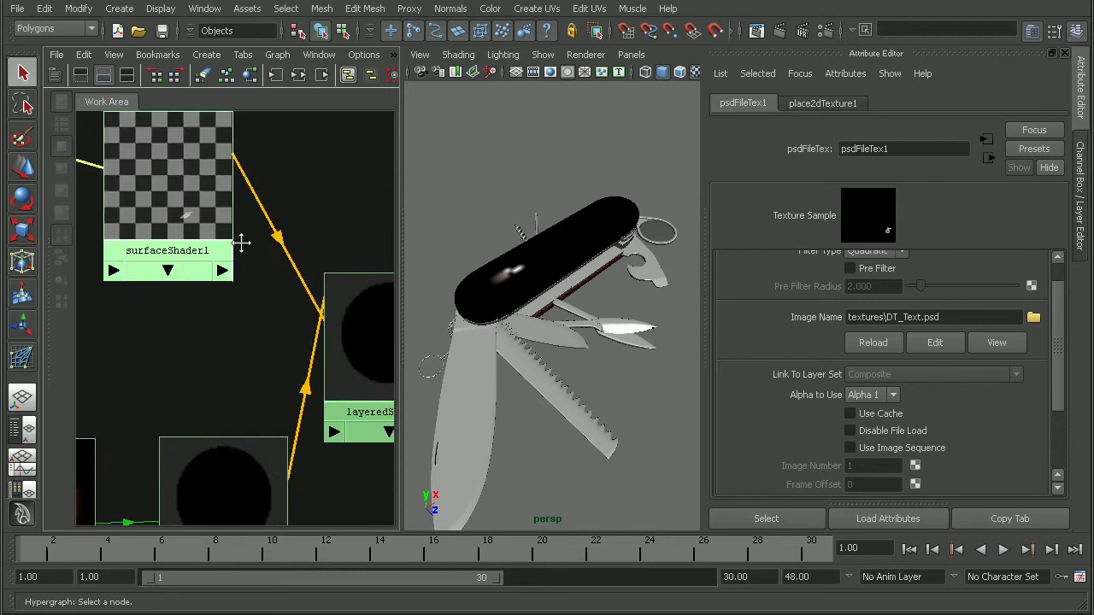
{"action": "middle_click_drag", "start_coordinate": [171, 341], "coordinate": [196, 324], "text": "alt"}
- Redo the mental ray render and compare the red car paint result with the previous render
{"action": "left_click", "coordinate": [757, 30]}
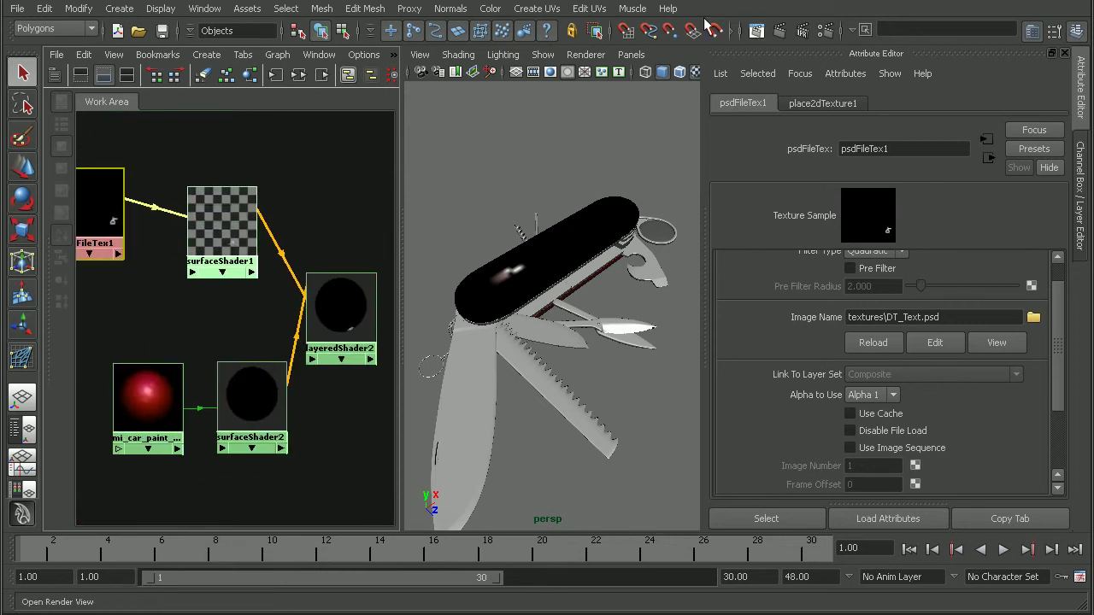
{"action": "left_click", "coordinate": [186, 76]}
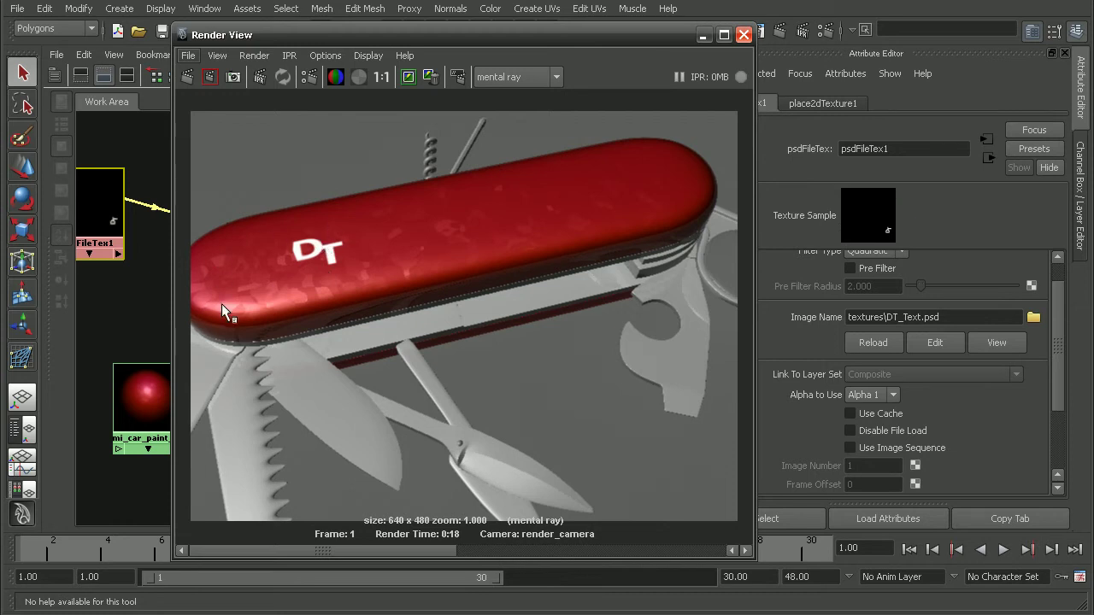
{"action": "left_click_drag", "start_coordinate": [373, 545], "coordinate": [577, 542]}
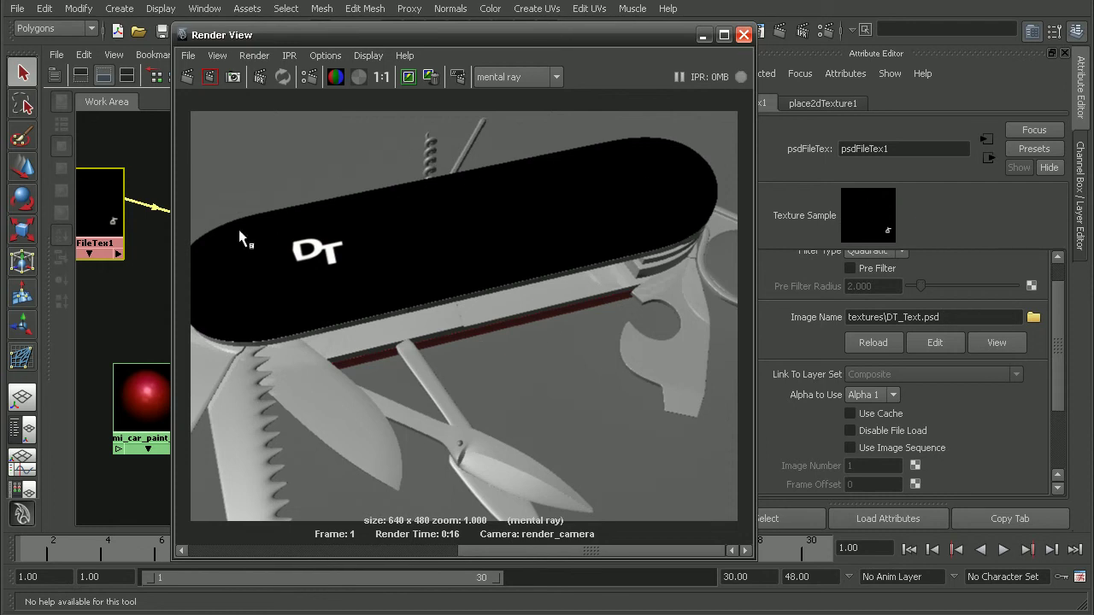
{"action": "left_click_drag", "start_coordinate": [484, 551], "coordinate": [437, 478]}
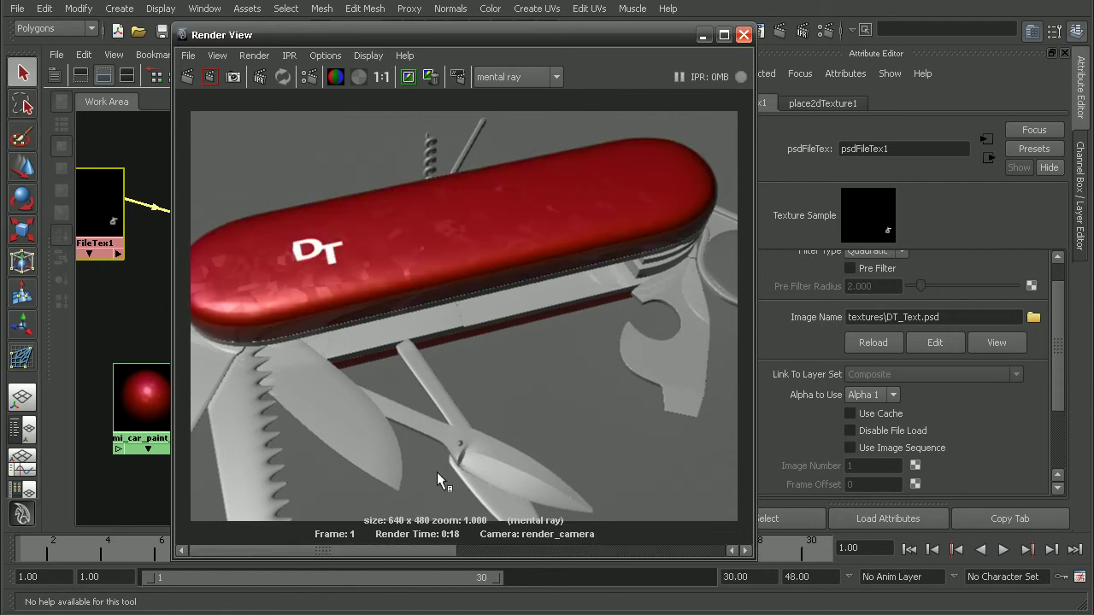